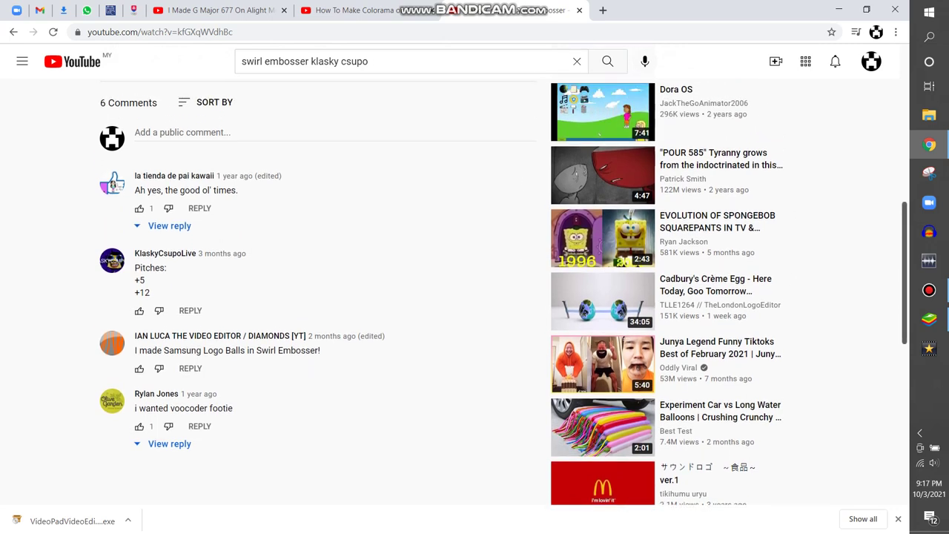
Minimize the Bandicam recorder window and switch to BlueStacks
{"action": "left_click", "coordinate": [930, 290]}
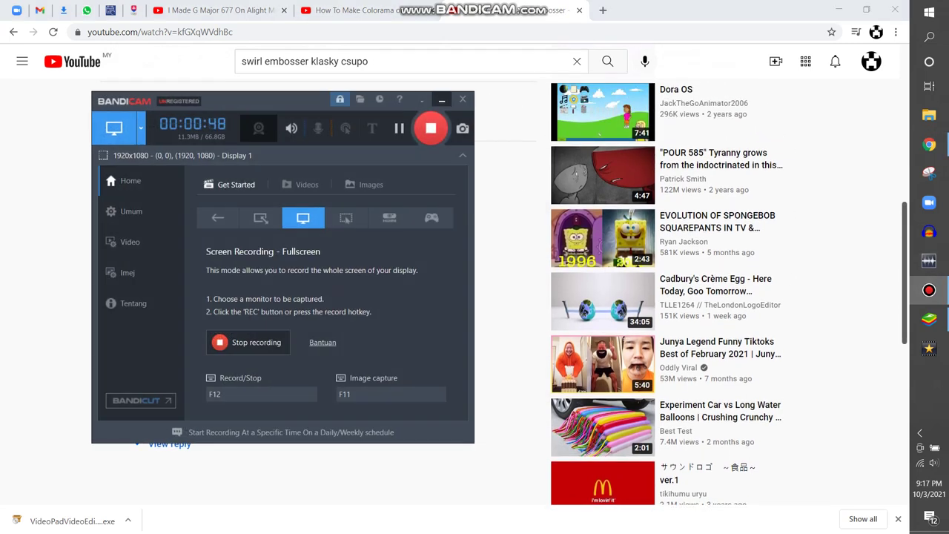
{"action": "left_click", "coordinate": [441, 100]}
{"action": "left_click", "coordinate": [929, 319]}
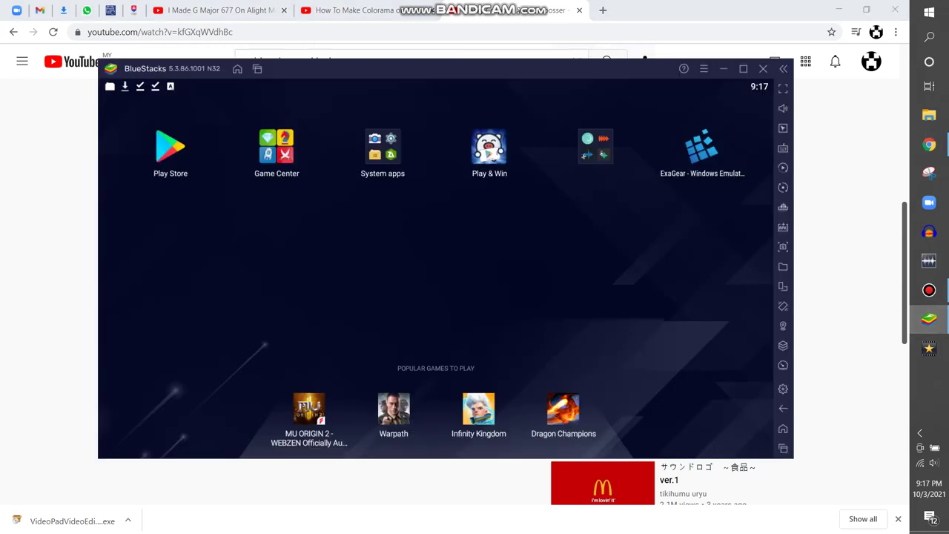
Close the NCH Software thank-you page in the BlueStacks browser and return to the home screen
{"action": "left_click", "coordinate": [595, 146]}
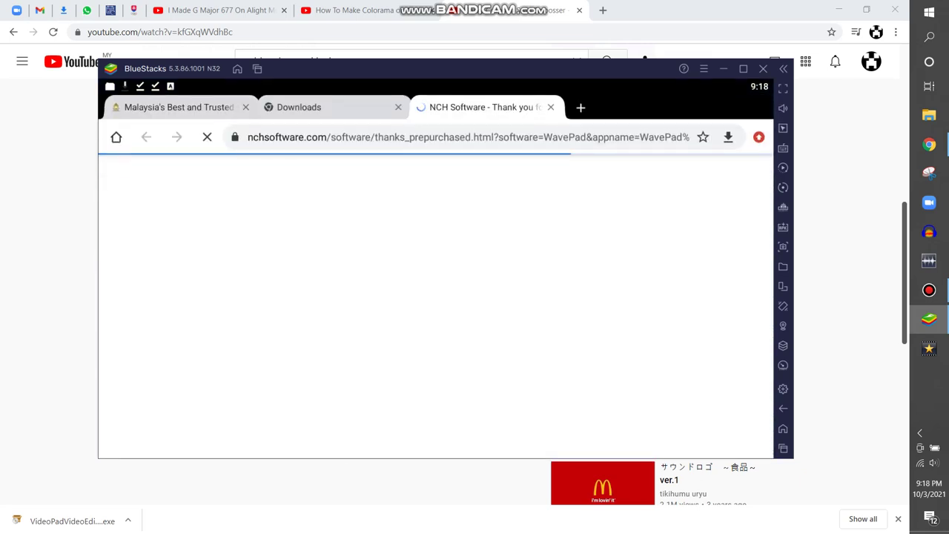
{"action": "key", "text": "ctrl+w"}
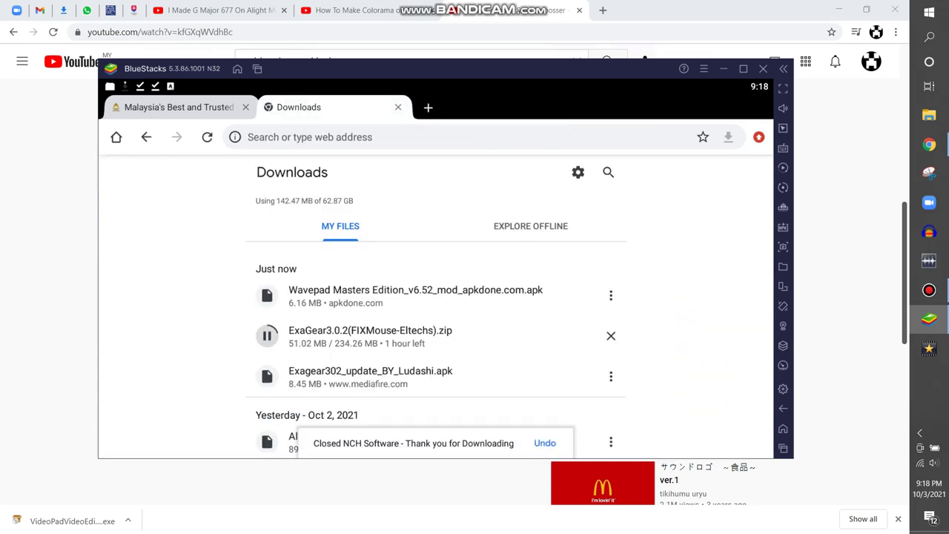
{"action": "left_click", "coordinate": [237, 68]}
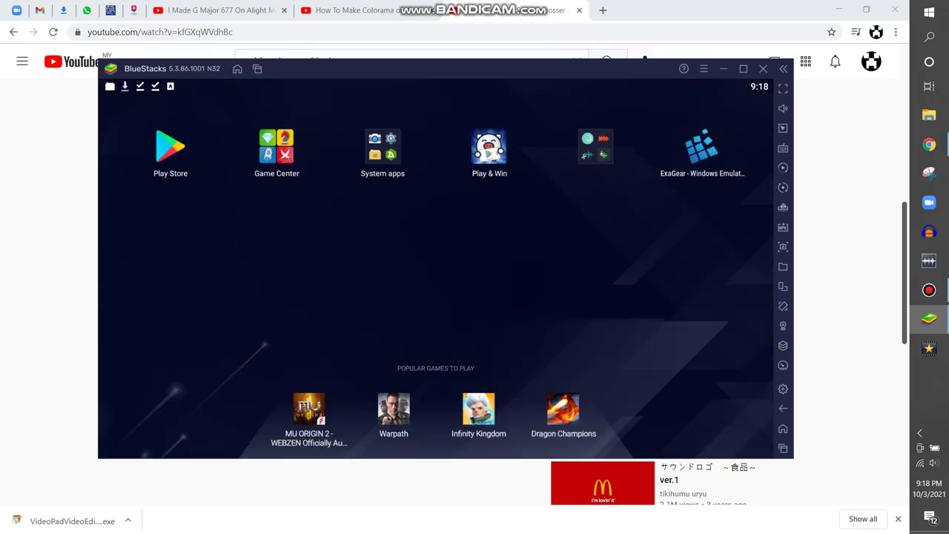
Open WavePad, undo the last edit to 1633266858.wav and delete its entire audio
{"action": "left_click", "coordinate": [596, 147]}
{"action": "left_click", "coordinate": [412, 250]}
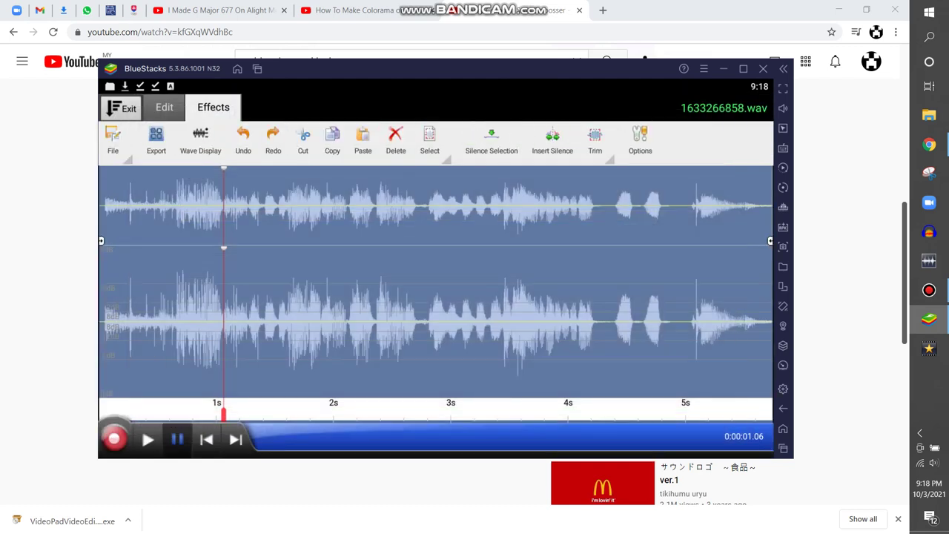
{"action": "key", "text": "ctrl+z"}
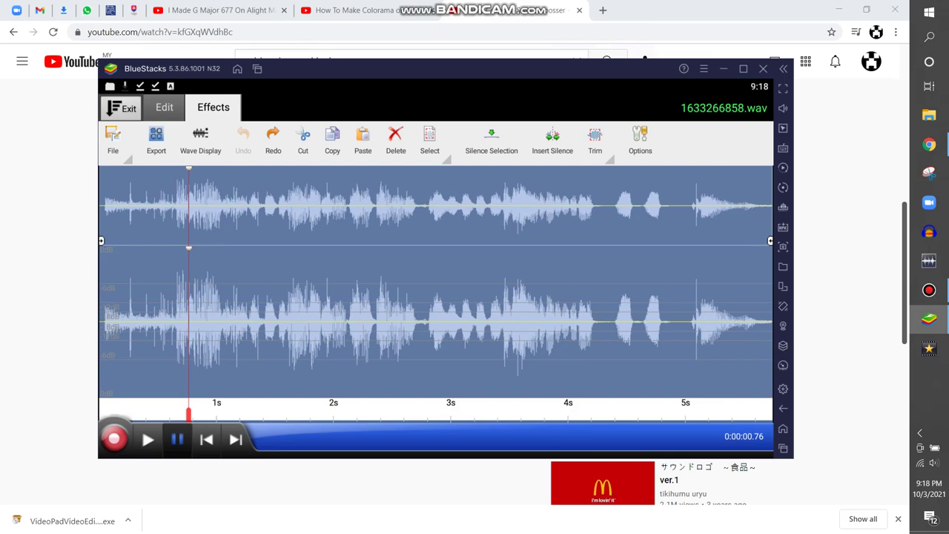
{"action": "key", "text": "Delete"}
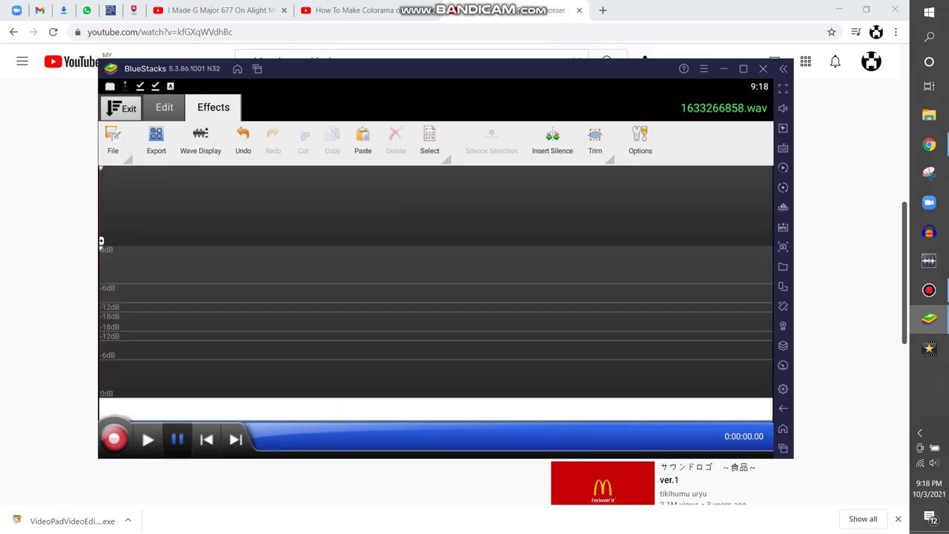
Close 1633266858.wav and delete it from the WavePad file list
{"action": "key", "text": "Escape"}
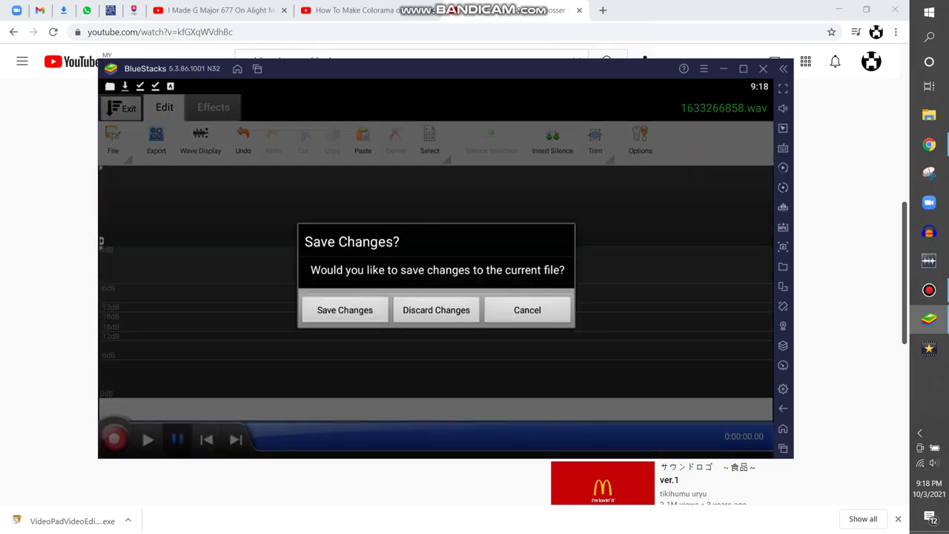
{"action": "key", "text": "Return"}
{"action": "key", "text": "Delete"}
{"action": "key", "text": "Return"}
Select the recent file [ONTIVA.COM] Klasky Csupo Robot Logo-HQ in File Explorer and start BlueStacks again
{"action": "key", "text": "super+e"}
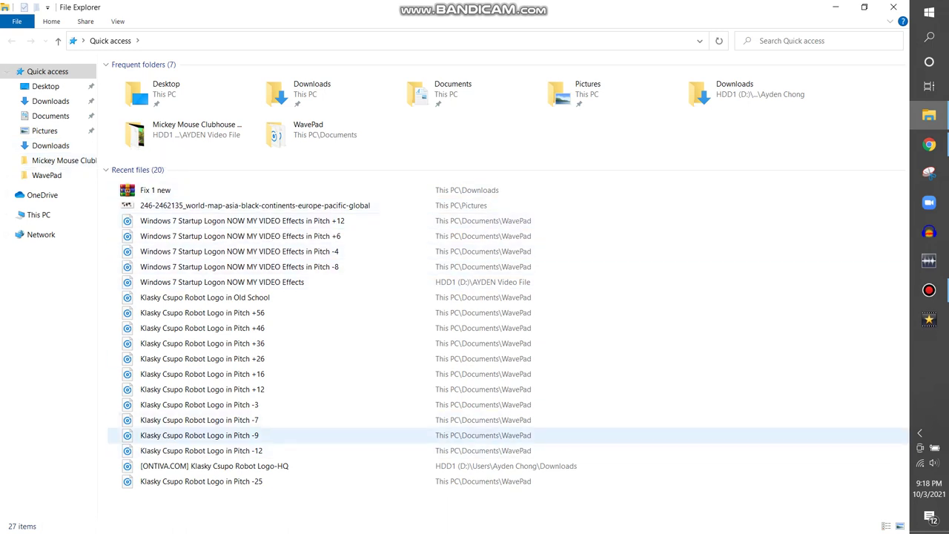
{"action": "left_click_drag", "start_coordinate": [215, 466], "coordinate": [932, 270]}
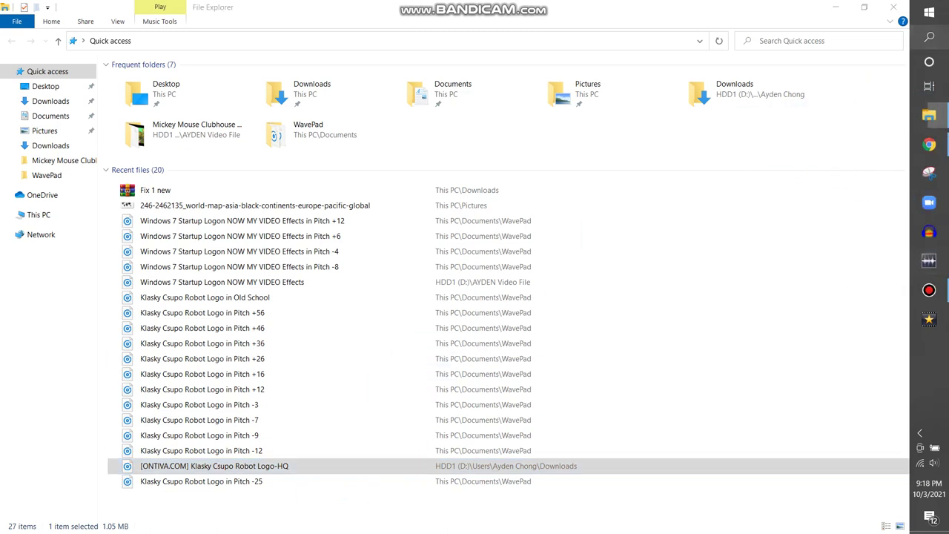
{"action": "key", "text": "super+s"}
{"action": "key", "text": "Escape"}
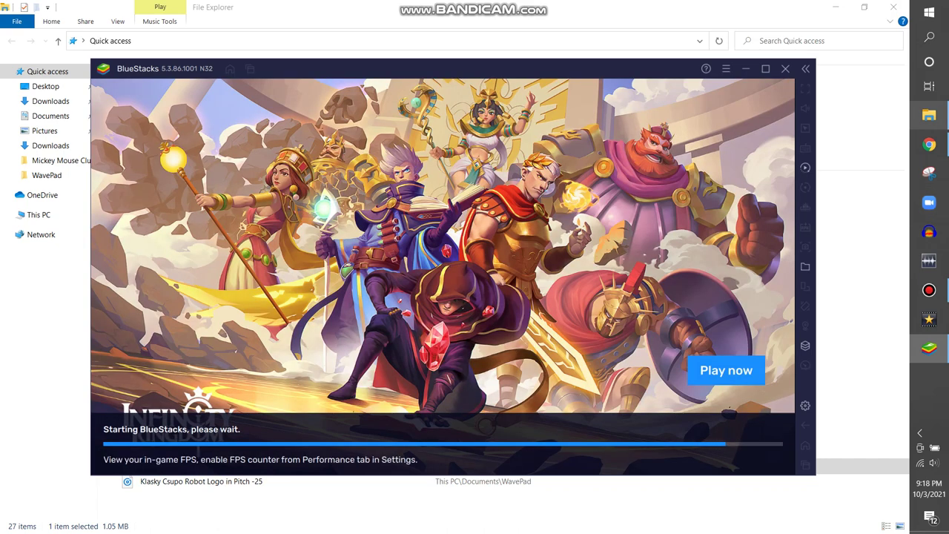
Open WavePad from the unnamed folder in BlueStacks and add the Klasky Csupo Robot Logo audio
{"action": "mouse_move", "coordinate": [930, 115]}
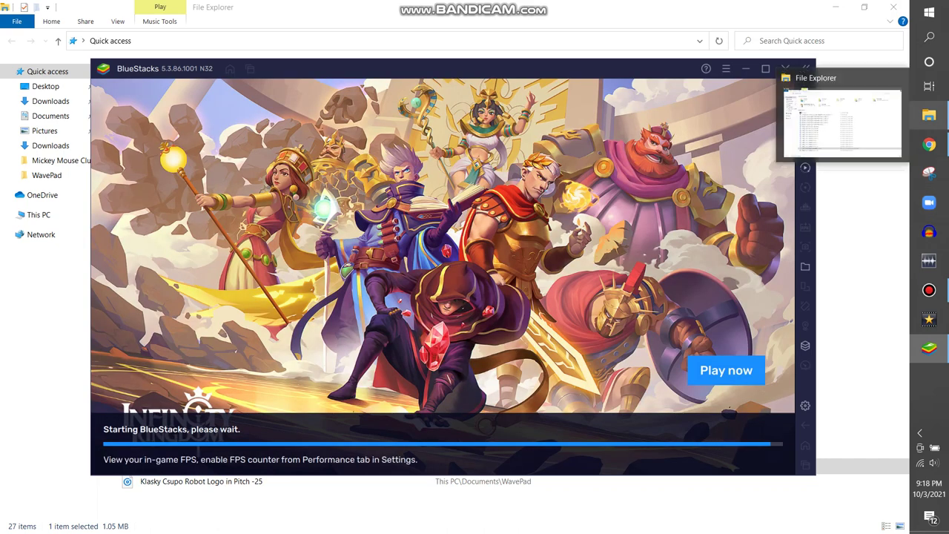
{"action": "left_click", "coordinate": [609, 148]}
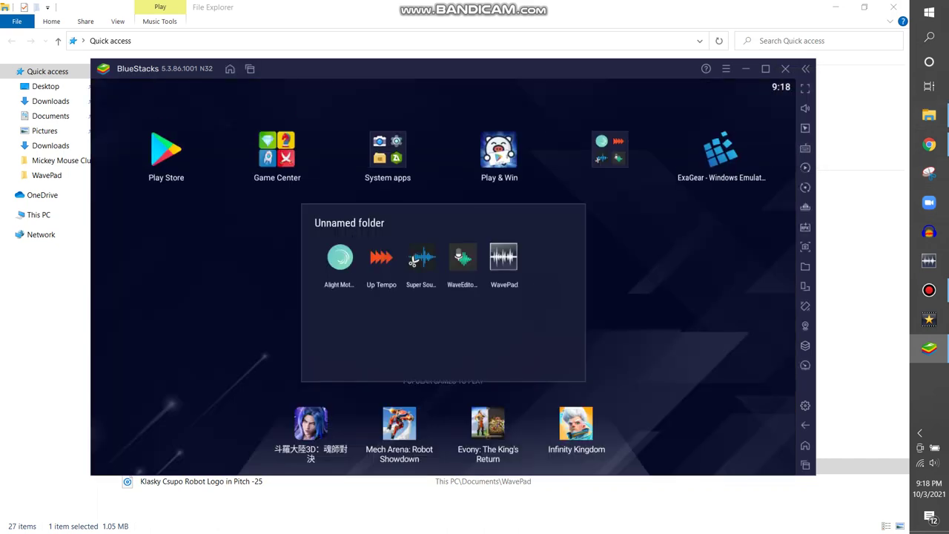
{"action": "left_click", "coordinate": [504, 257]}
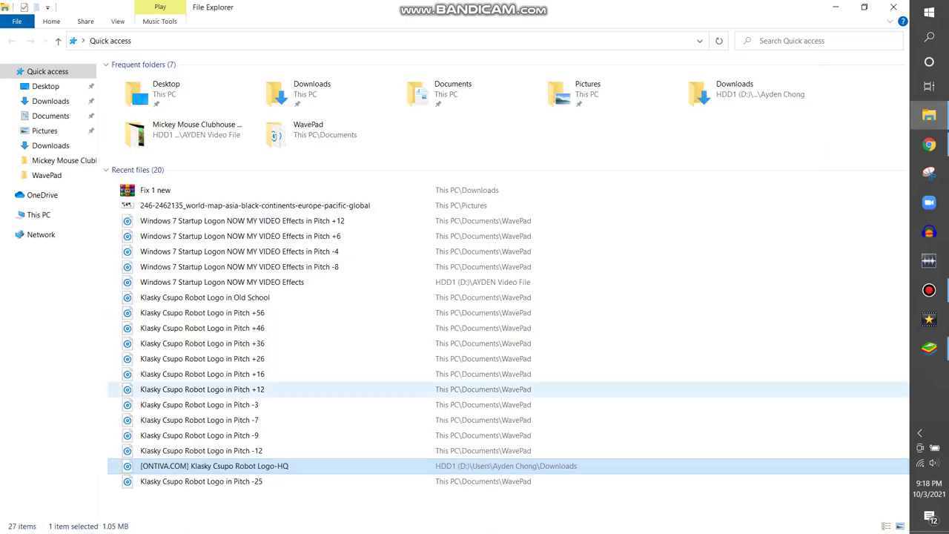
{"action": "left_click", "coordinate": [930, 115]}
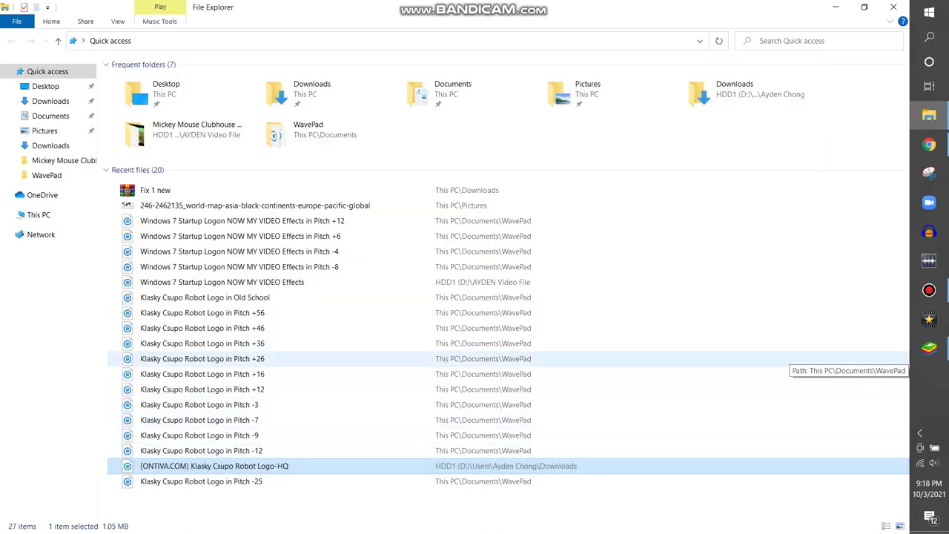
{"action": "left_click", "coordinate": [929, 348]}
{"action": "left_click", "coordinate": [115, 117]}
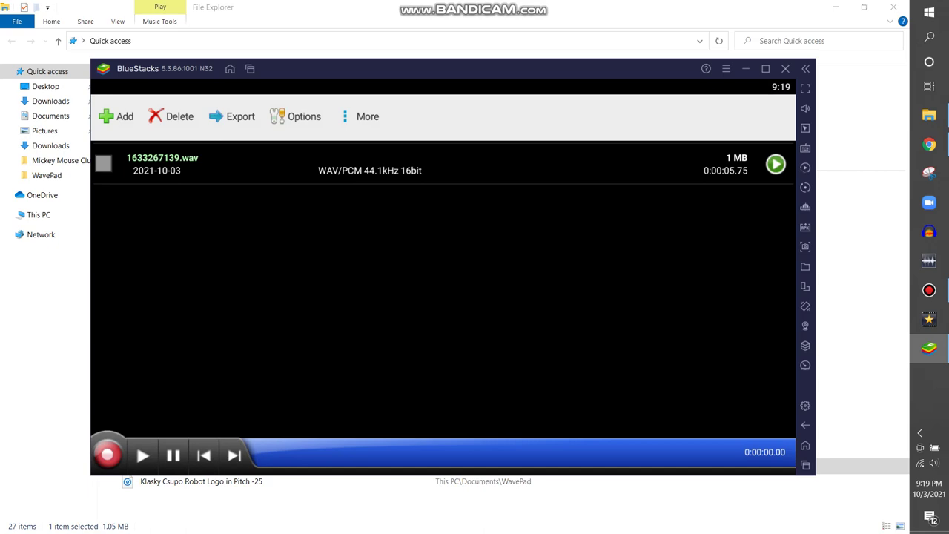
Preview 1633267139.wav briefly and open it for editing
{"action": "left_click", "coordinate": [776, 164]}
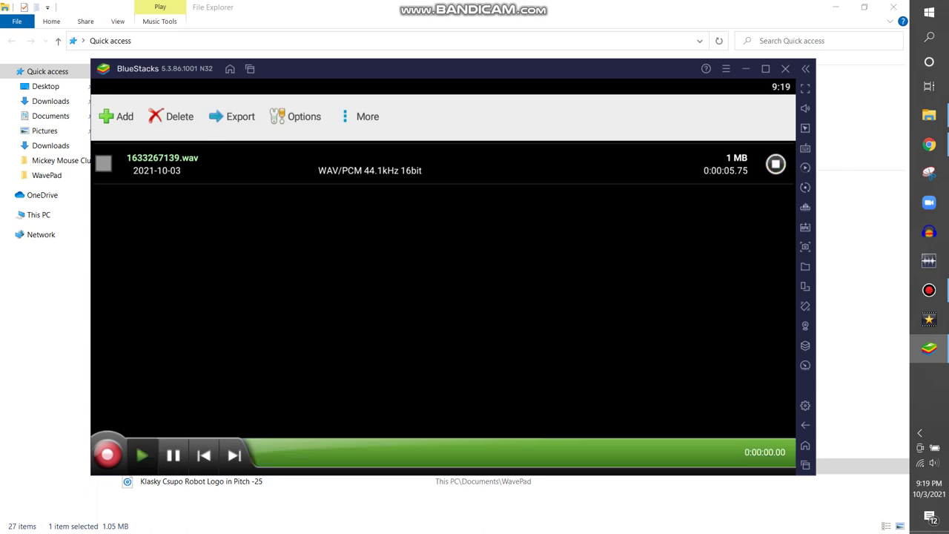
{"action": "left_click", "coordinate": [776, 164]}
{"action": "left_click", "coordinate": [163, 158]}
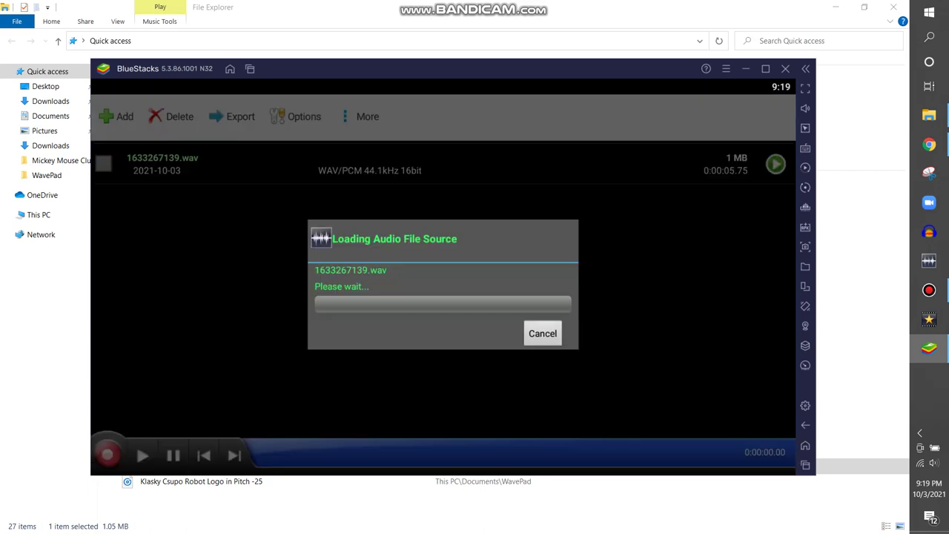
Minimize File Explorer and place the WavePad playhead at about 1.25 s
{"action": "left_click", "coordinate": [929, 115]}
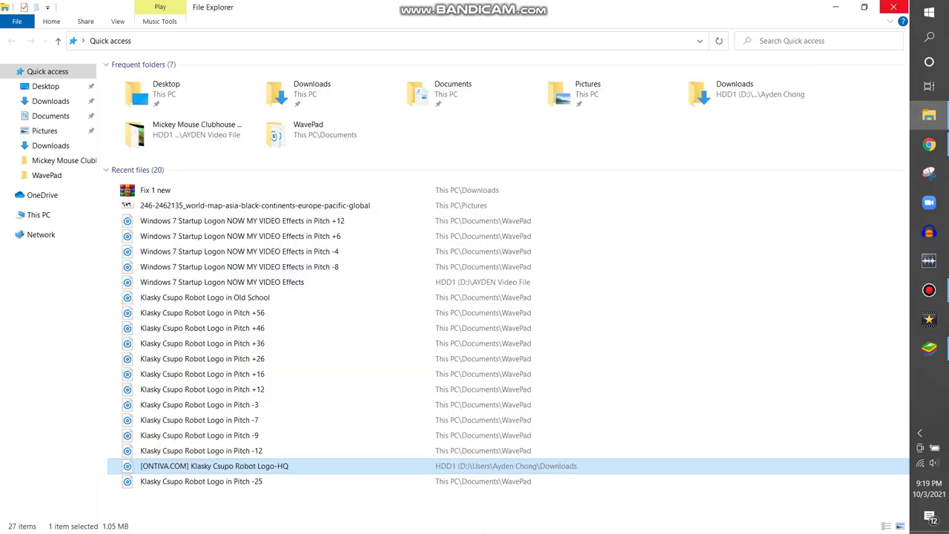
{"action": "left_click", "coordinate": [835, 7]}
{"action": "left_click", "coordinate": [244, 426]}
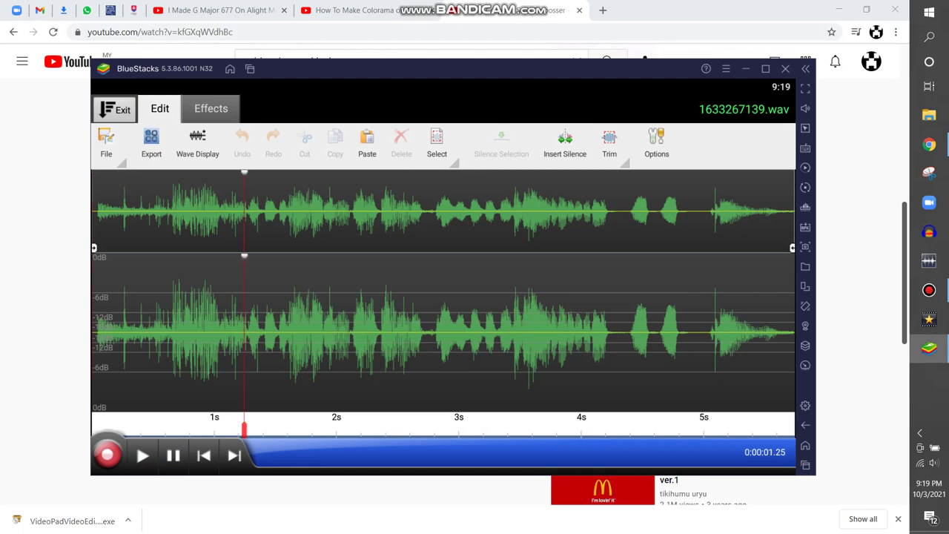
{"action": "left_click", "coordinate": [211, 108]}
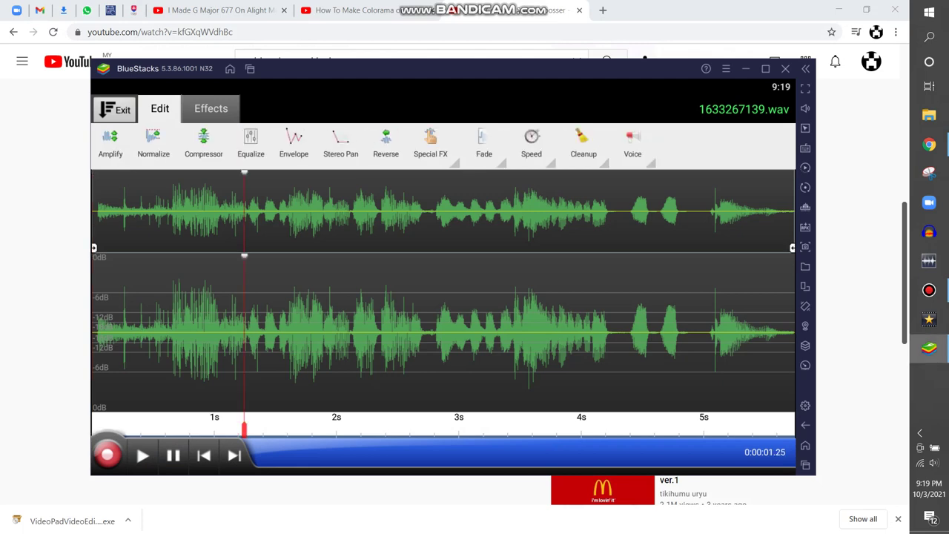
{"action": "left_click", "coordinate": [430, 145]}
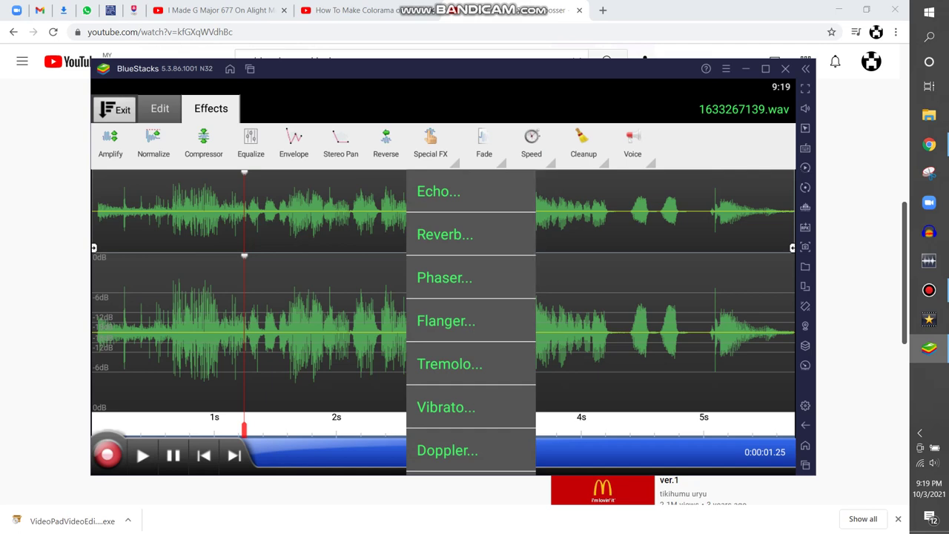
{"action": "left_click", "coordinate": [446, 320]}
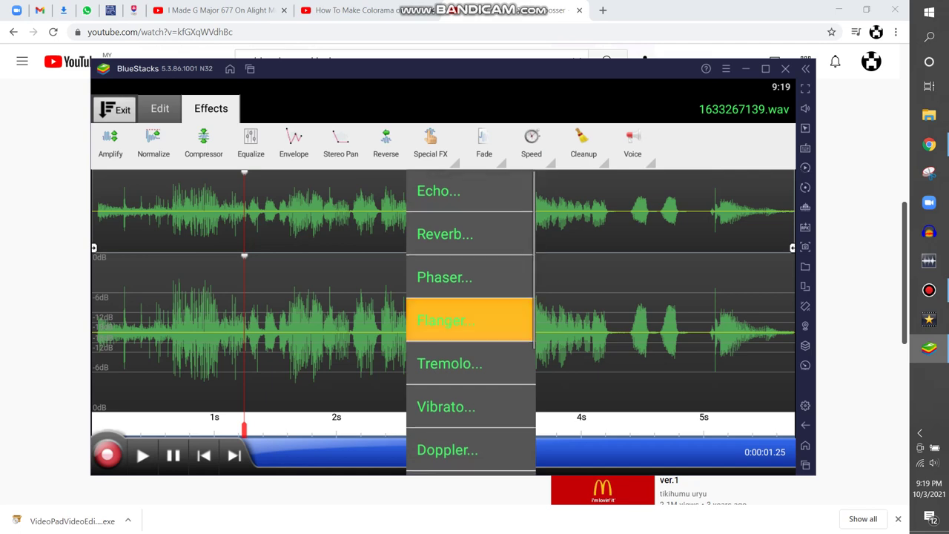
{"action": "key", "text": "Escape"}
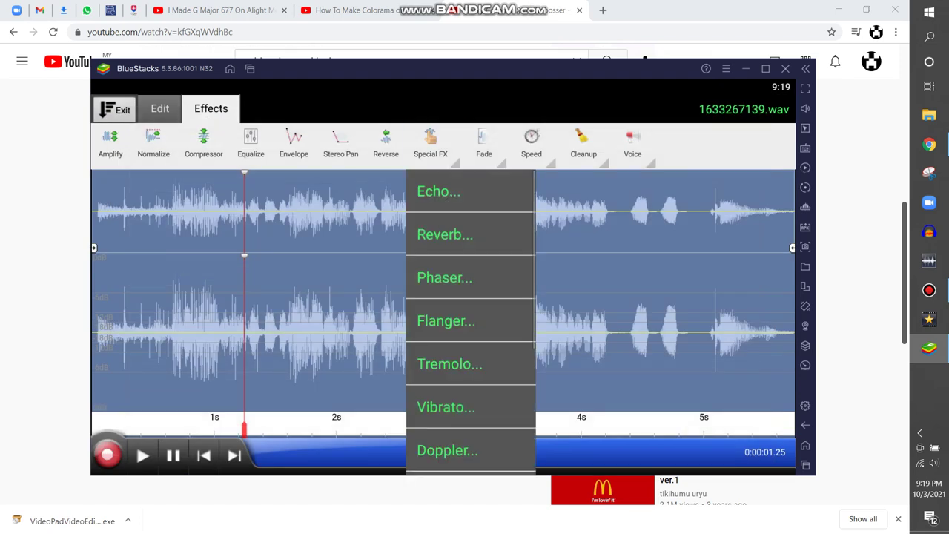
{"action": "key", "text": "Escape"}
Apply a Pitch Change of -7 semitones to the whole audio
{"action": "left_click", "coordinate": [632, 144]}
{"action": "left_click", "coordinate": [664, 363]}
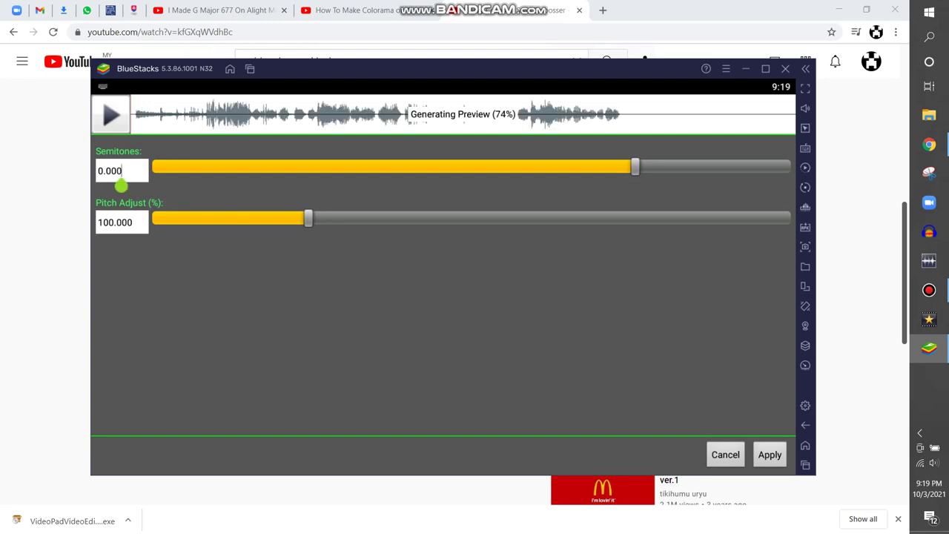
{"action": "key", "text": "BackSpace"}
{"action": "key", "text": "BackSpace"}
{"action": "key", "text": "BackSpace"}
{"action": "key", "text": "BackSpace"}
{"action": "key", "text": "BackSpace"}
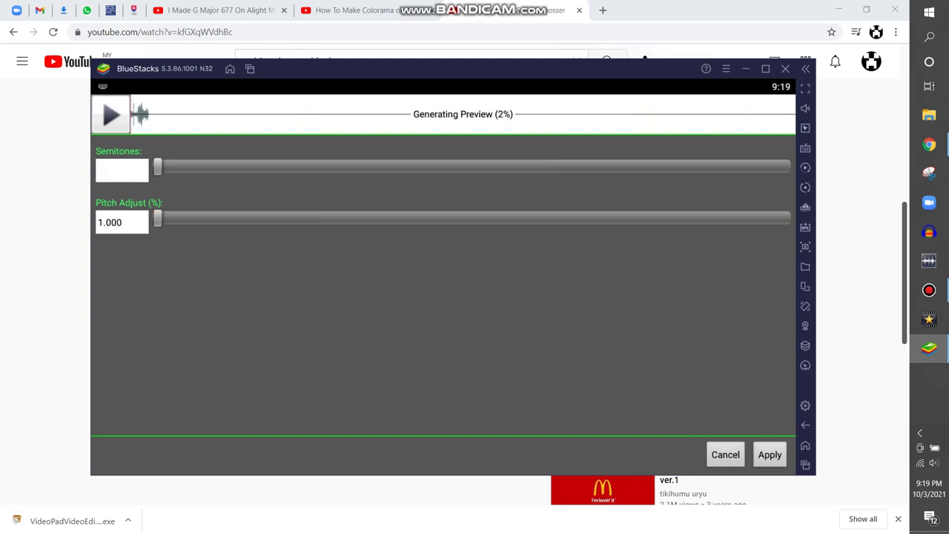
{"action": "type", "text": "-7"}
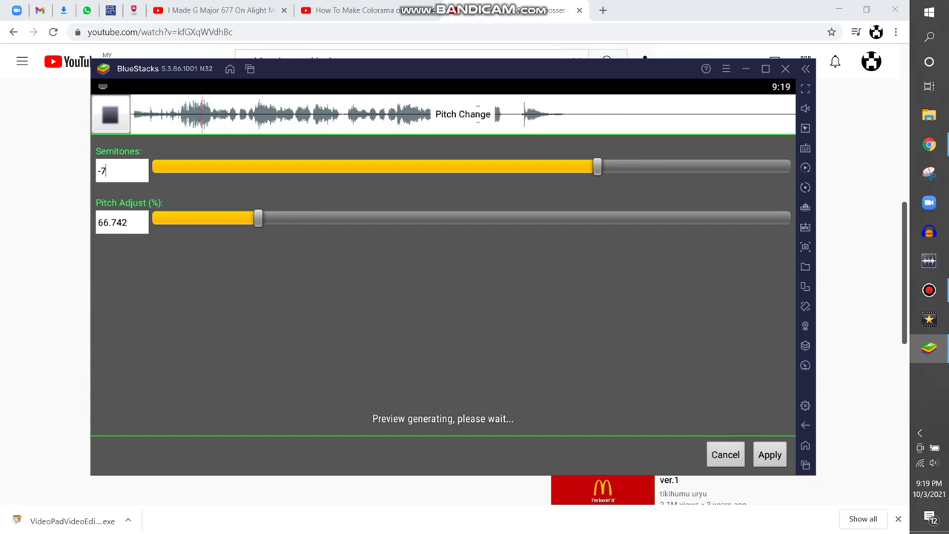
{"action": "left_click", "coordinate": [770, 455]}
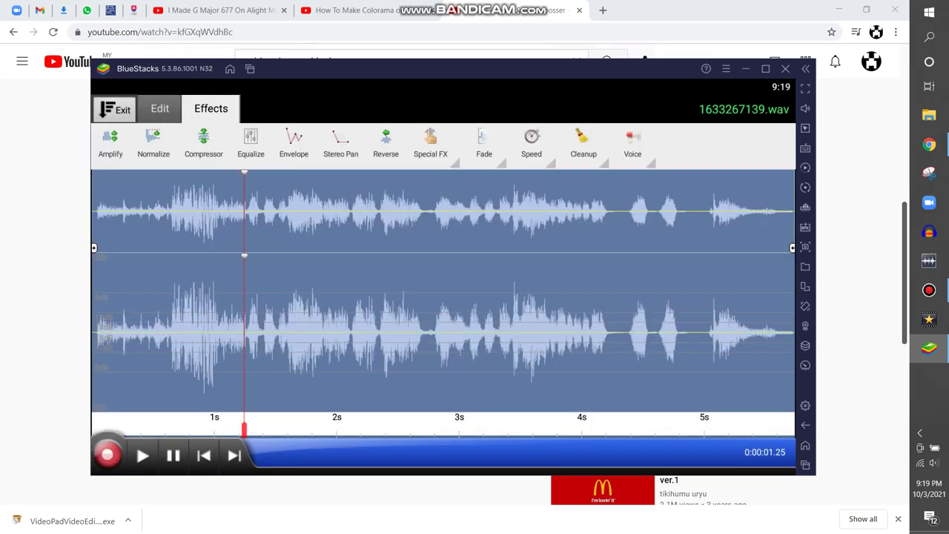
Apply an Echo effect with an echo time of 10 ms and an echo gain of 85%
{"action": "left_click", "coordinate": [430, 145]}
{"action": "left_click", "coordinate": [470, 191]}
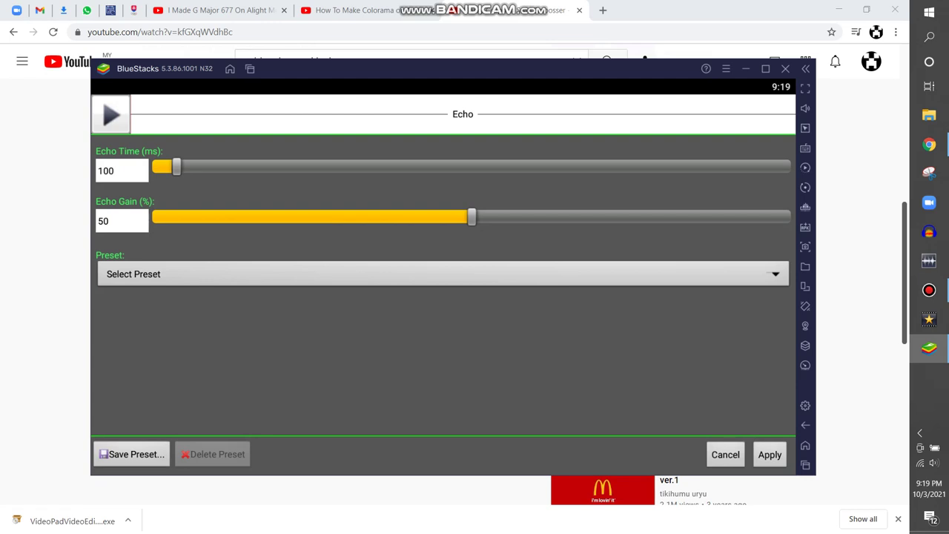
{"action": "key", "text": "BackSpace"}
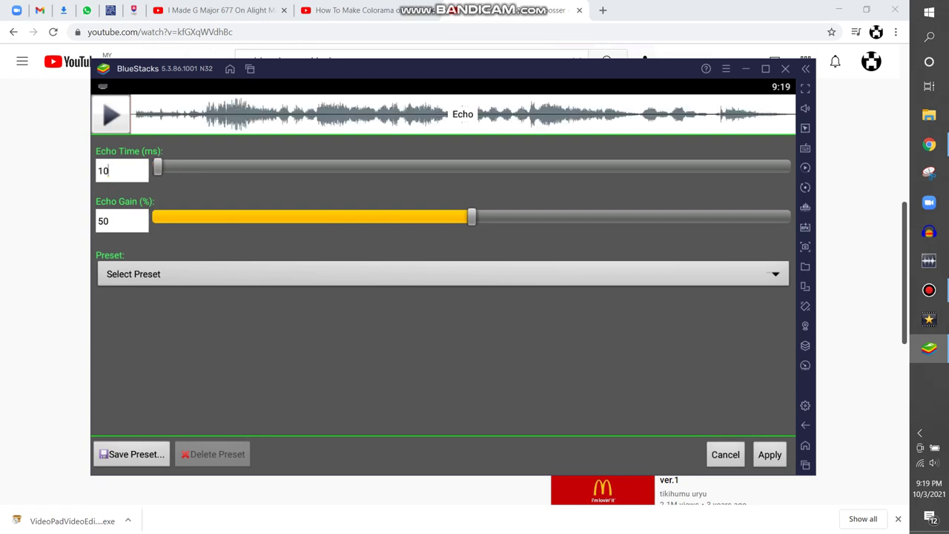
{"action": "key", "text": "BackSpace"}
{"action": "key", "text": "BackSpace"}
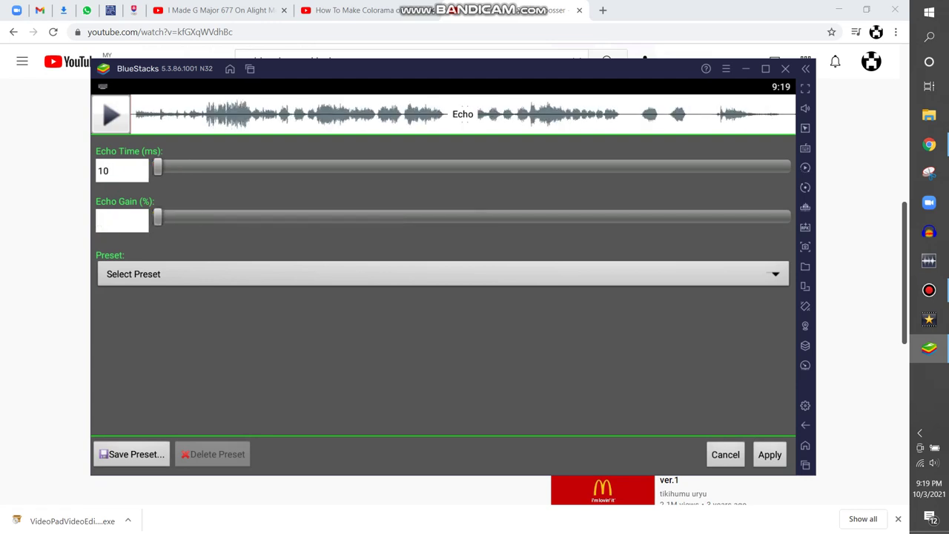
{"action": "type", "text": "85"}
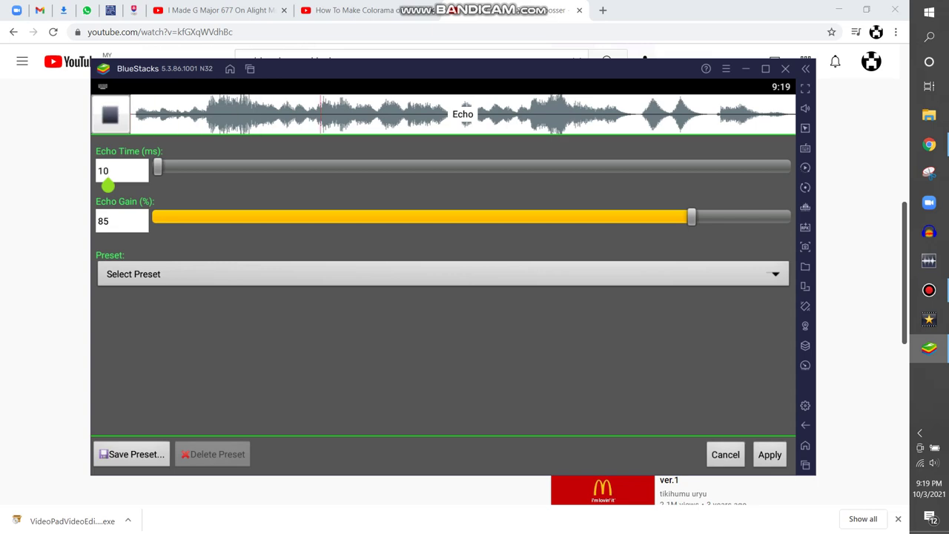
{"action": "key", "text": "Return"}
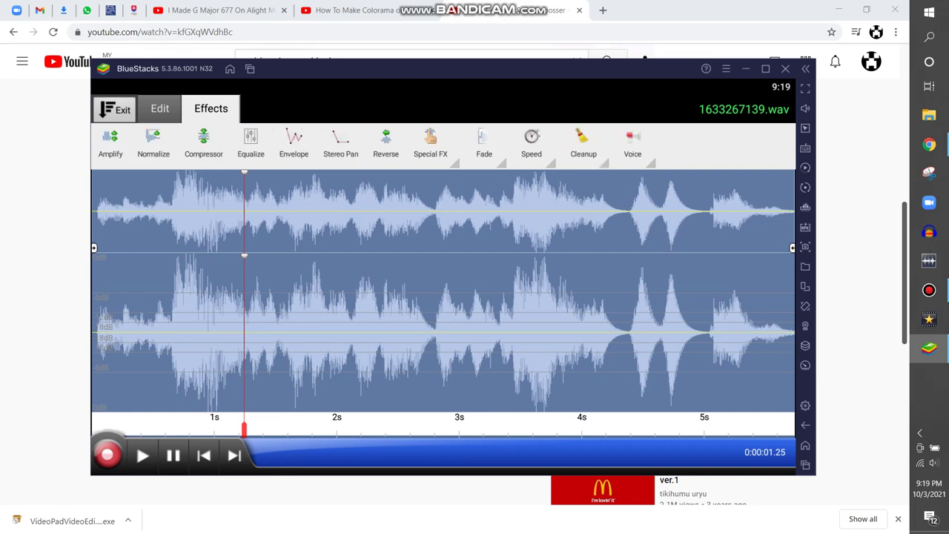
Apply a Pitch Change of 5 semitones to the audio and play back part of the result
{"action": "left_click", "coordinate": [633, 144]}
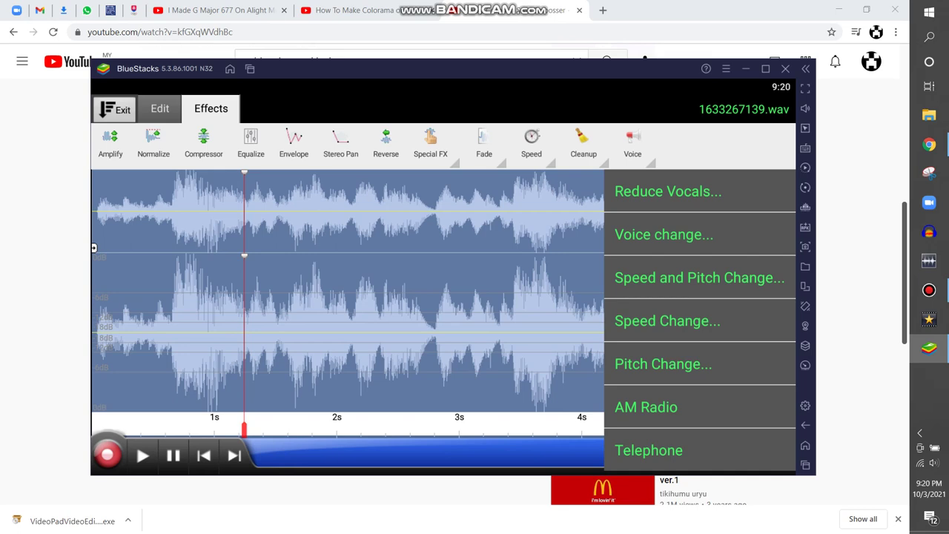
{"action": "left_click", "coordinate": [663, 363]}
{"action": "key", "text": "BackSpace"}
{"action": "key", "text": "BackSpace"}
{"action": "key", "text": "BackSpace"}
{"action": "key", "text": "BackSpace"}
{"action": "key", "text": "BackSpace"}
{"action": "key", "text": "BackSpace"}
{"action": "type", "text": "5"}
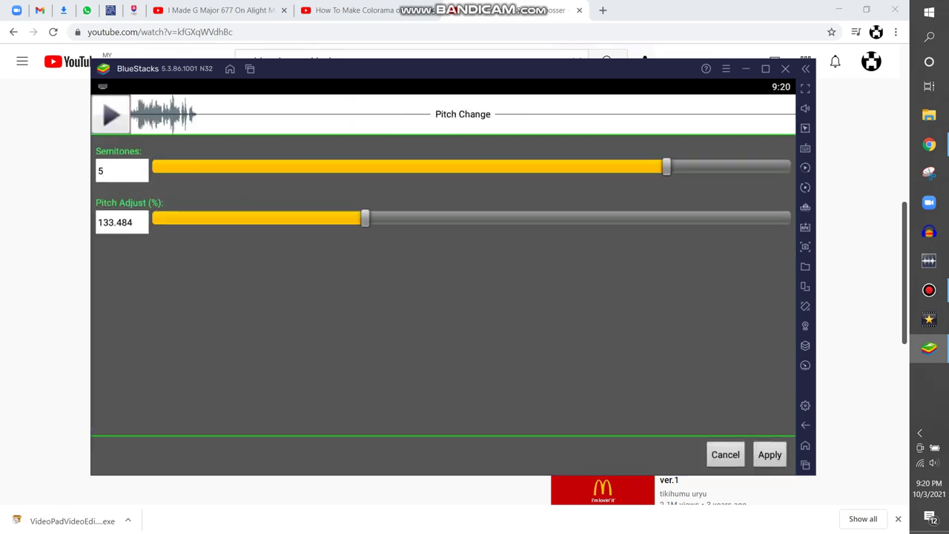
{"action": "key", "text": "Return"}
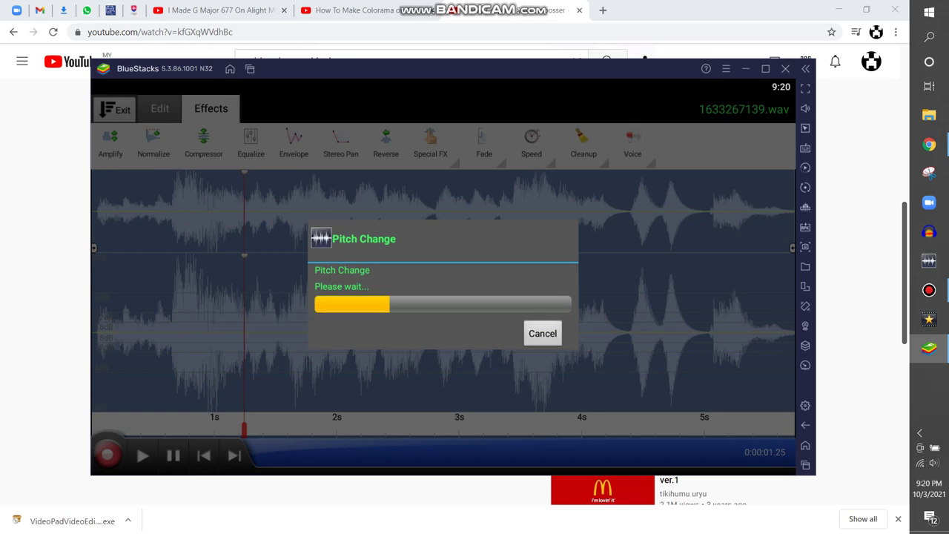
{"action": "key", "text": "space"}
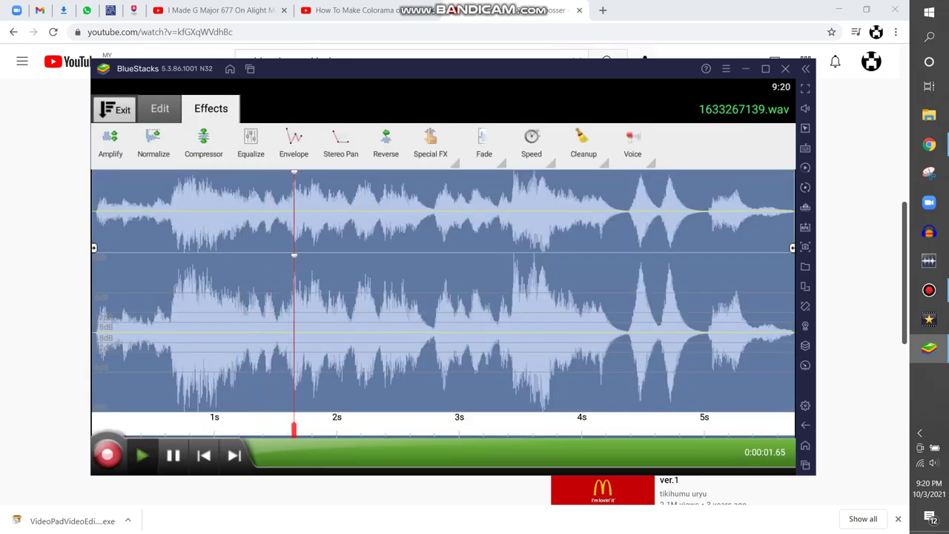
{"action": "key", "text": "space"}
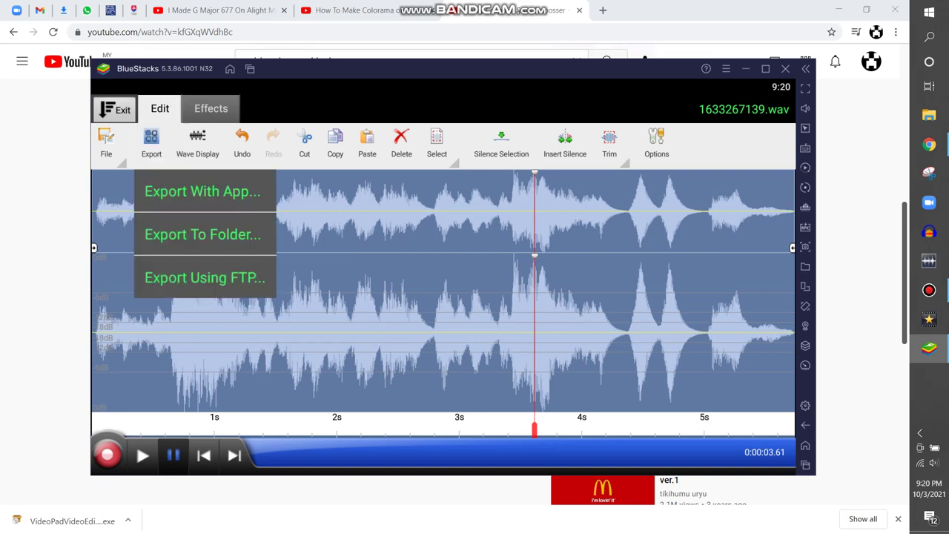
Export the pitched audio 1633267139.wav to a folder on the device
{"action": "left_click", "coordinate": [203, 234]}
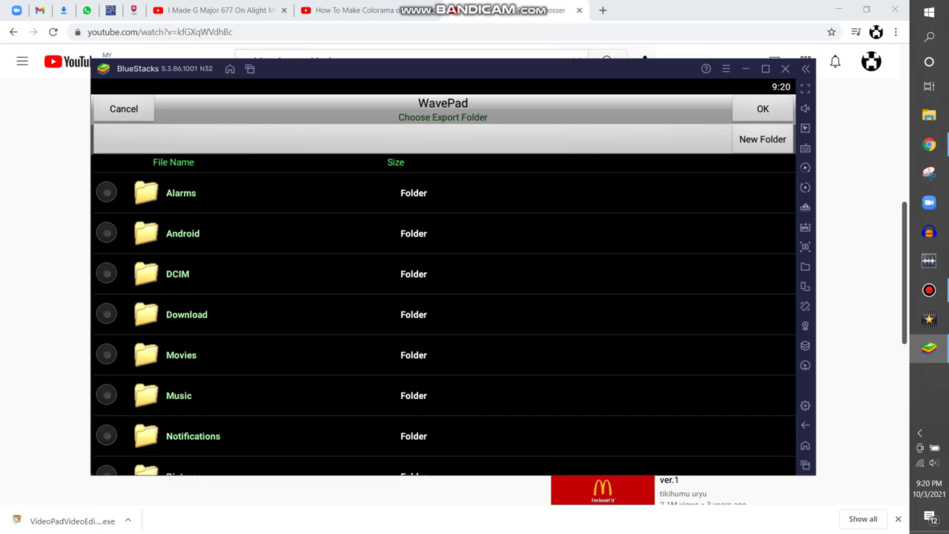
{"action": "scroll", "coordinate": [445, 315], "scroll_direction": "down", "scroll_amount": 3}
{"action": "left_click", "coordinate": [179, 267]}
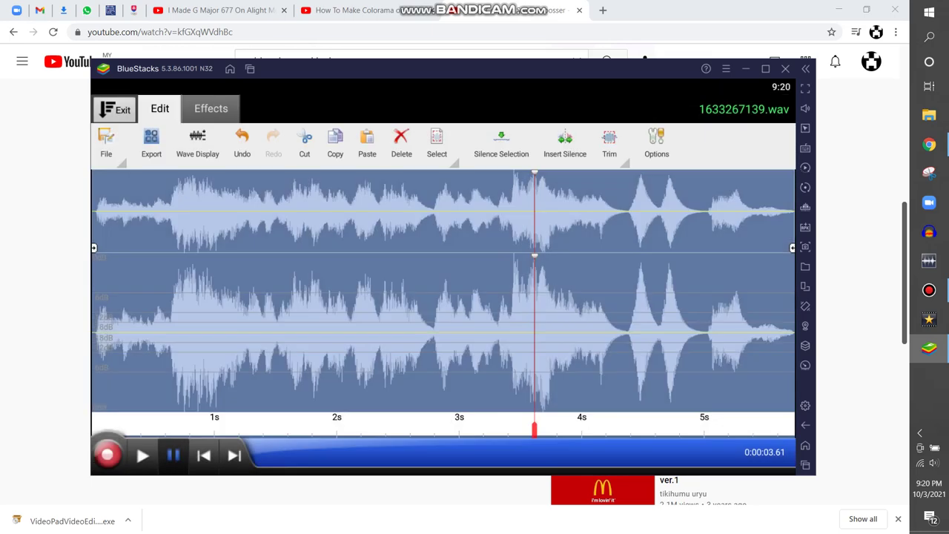
Clear the waveform selection, then preview and apply a Pitch Change of 7 semitones to the audio
{"action": "left_click", "coordinate": [309, 326]}
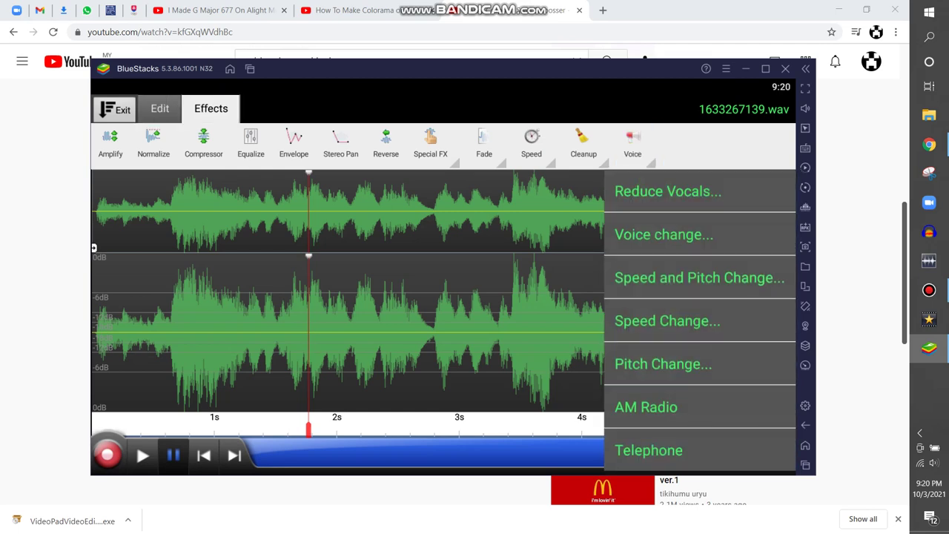
{"action": "left_click", "coordinate": [663, 364]}
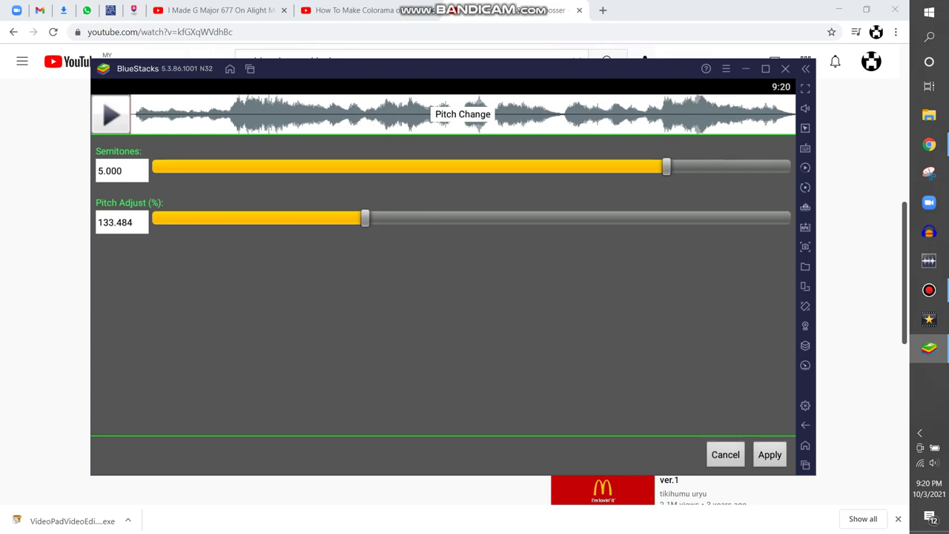
{"action": "left_click", "coordinate": [121, 184]}
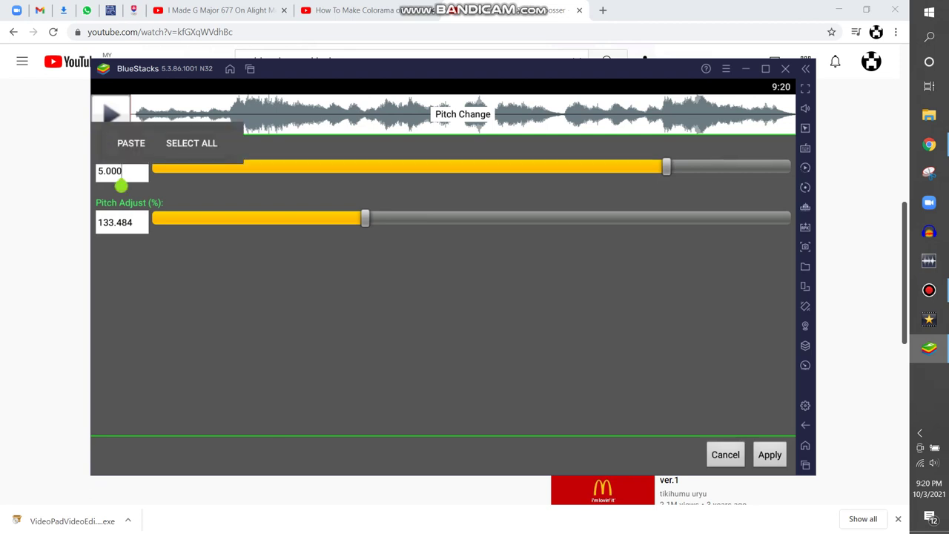
{"action": "key", "text": "BackSpace"}
{"action": "key", "text": "BackSpace"}
{"action": "key", "text": "BackSpace"}
{"action": "key", "text": "BackSpace"}
{"action": "key", "text": "BackSpace"}
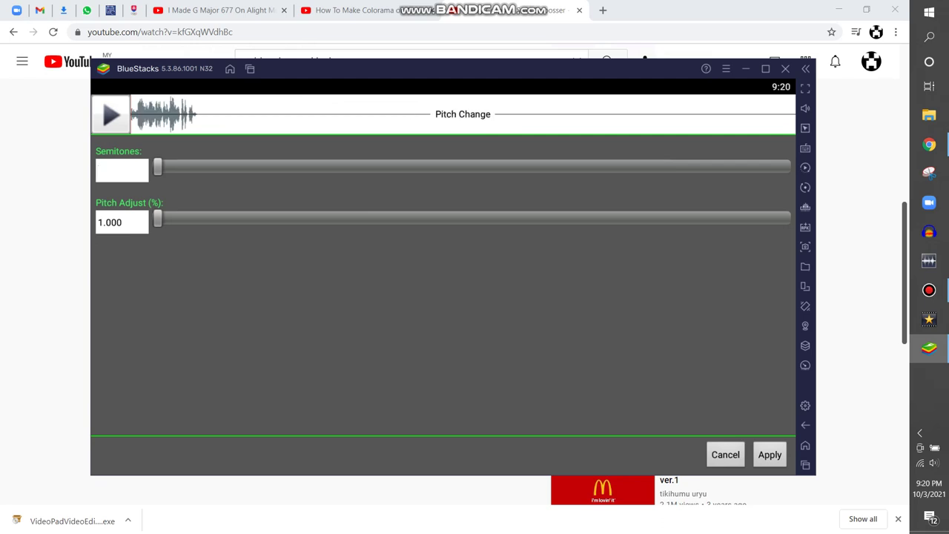
{"action": "type", "text": "7"}
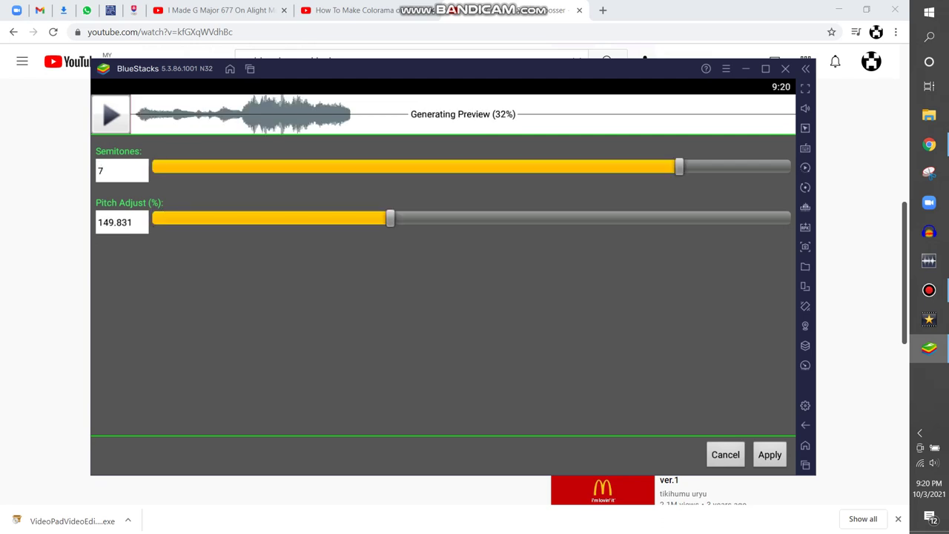
{"action": "left_click", "coordinate": [131, 230]}
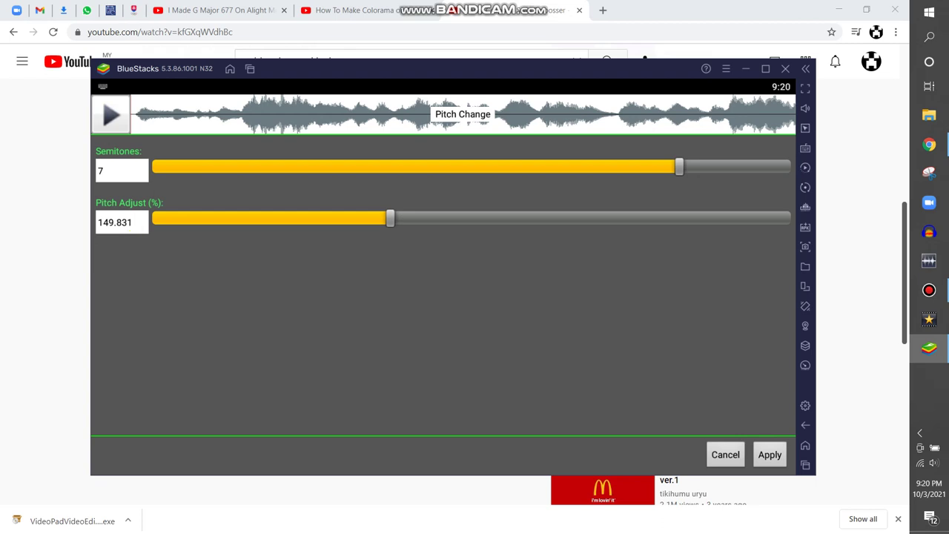
{"action": "left_click", "coordinate": [110, 114]}
{"action": "left_click", "coordinate": [111, 114]}
{"action": "left_click", "coordinate": [770, 455]}
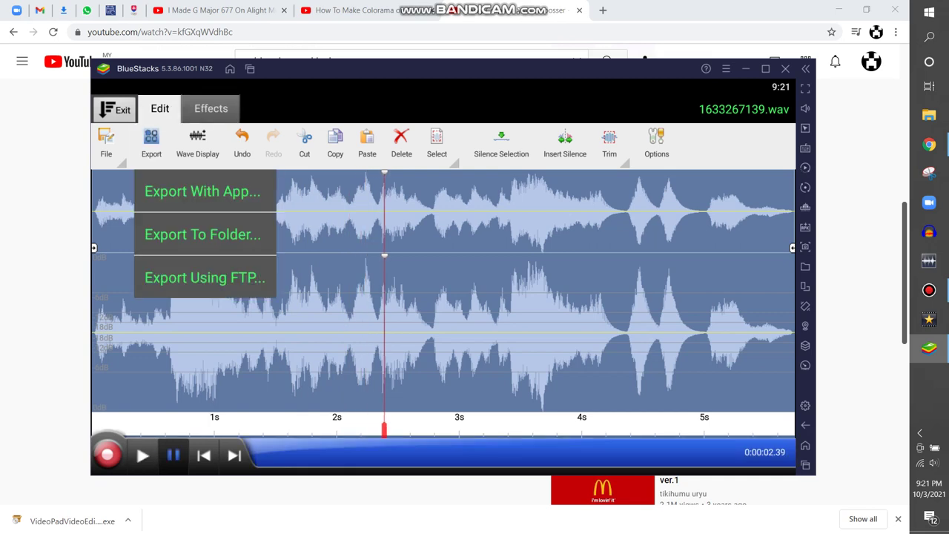
{"action": "left_click", "coordinate": [202, 235]}
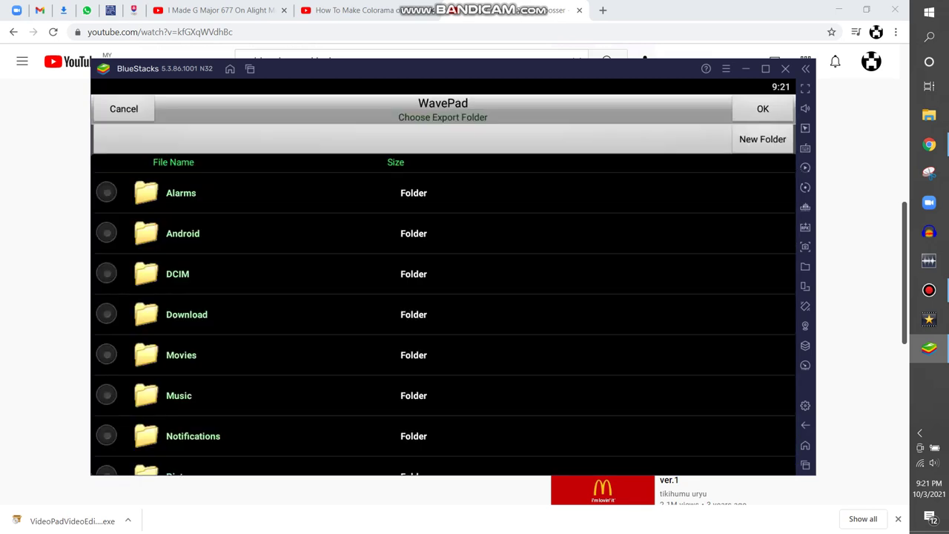
{"action": "left_click", "coordinate": [763, 108]}
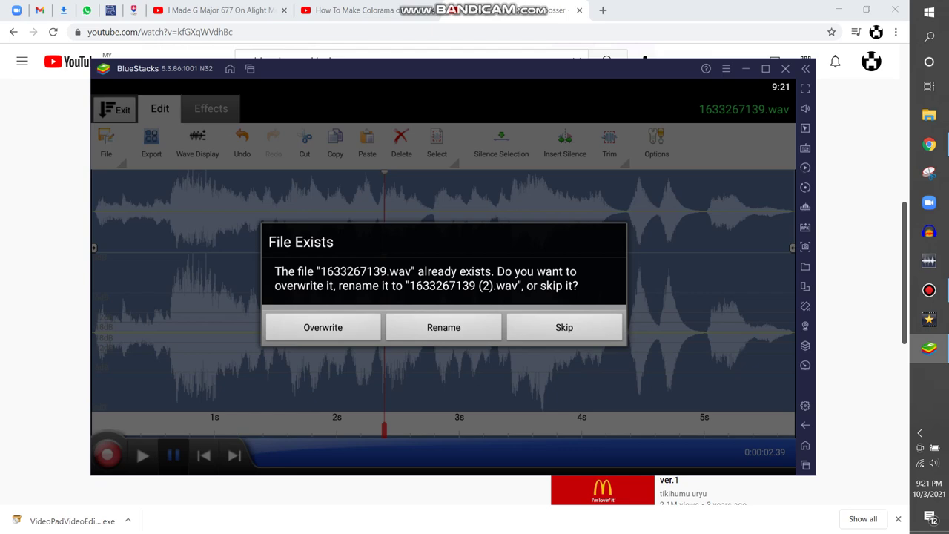
{"action": "left_click", "coordinate": [444, 327]}
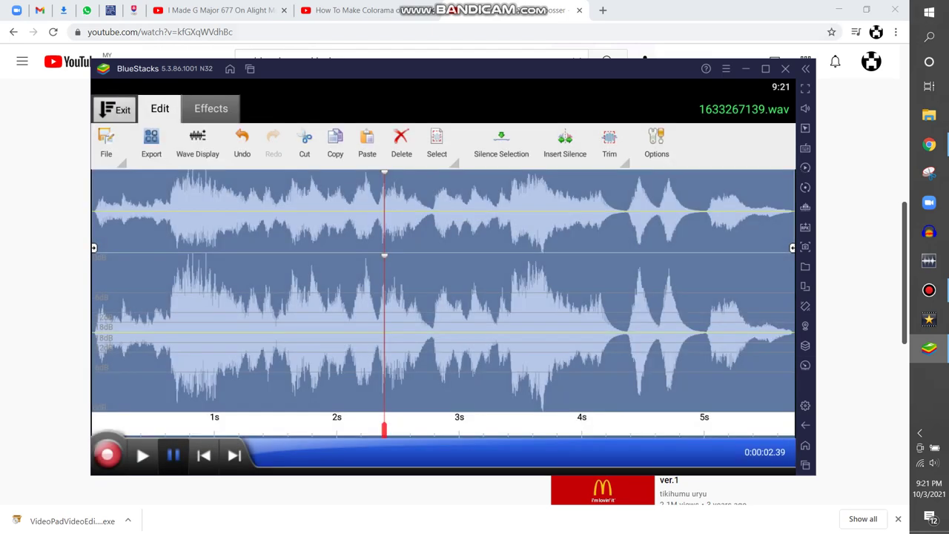
Switch to Alight Motion and create a 16:9 project at 1080p and 30 fps with a light grey background
{"action": "left_click", "coordinate": [230, 69]}
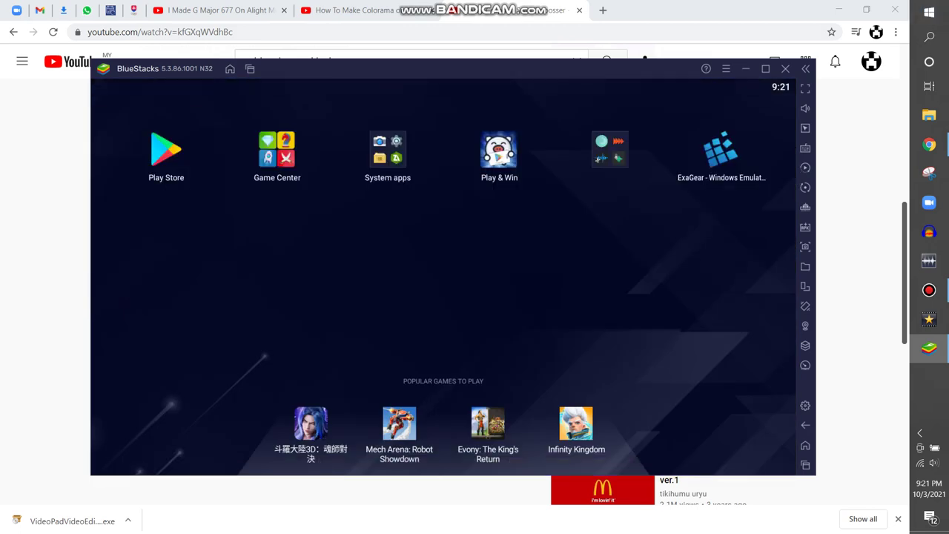
{"action": "left_click", "coordinate": [610, 150]}
{"action": "left_click", "coordinate": [340, 258]}
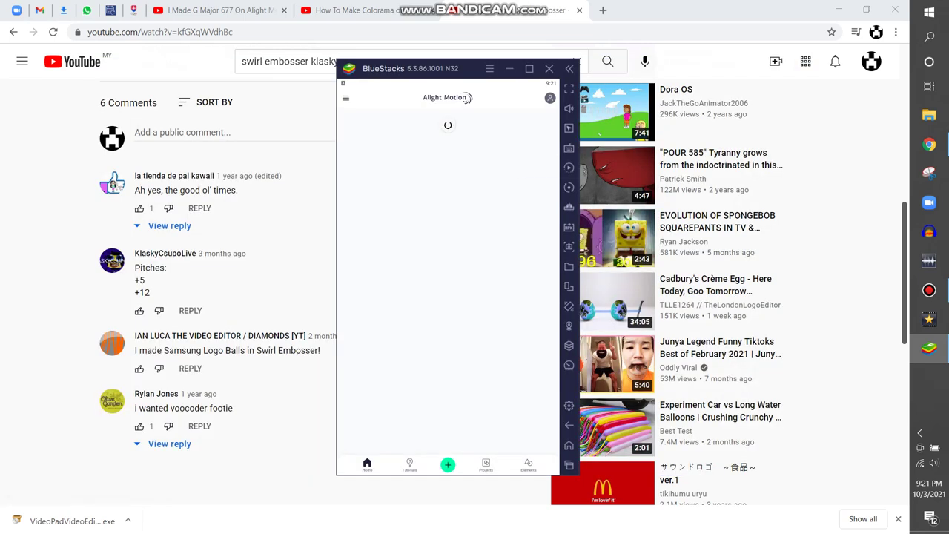
{"action": "left_click", "coordinate": [486, 465]}
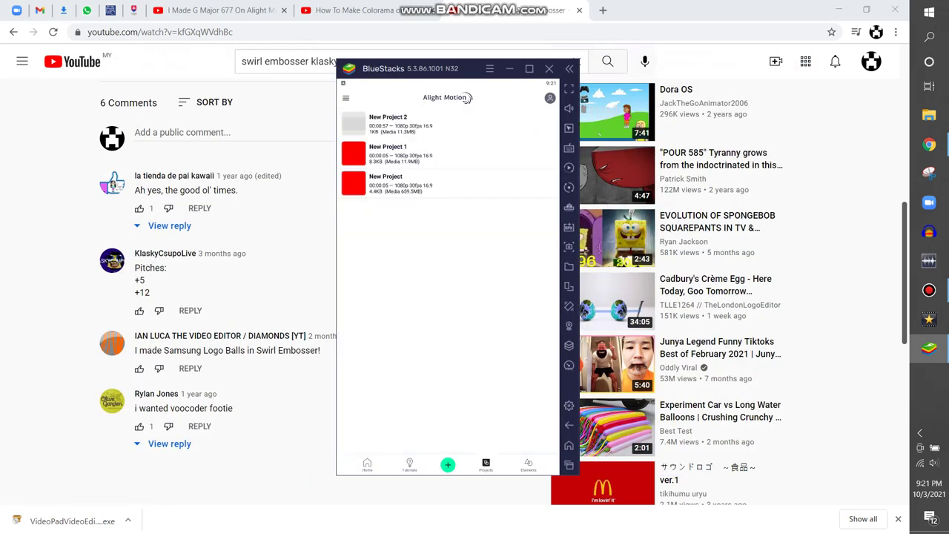
{"action": "left_click", "coordinate": [448, 465]}
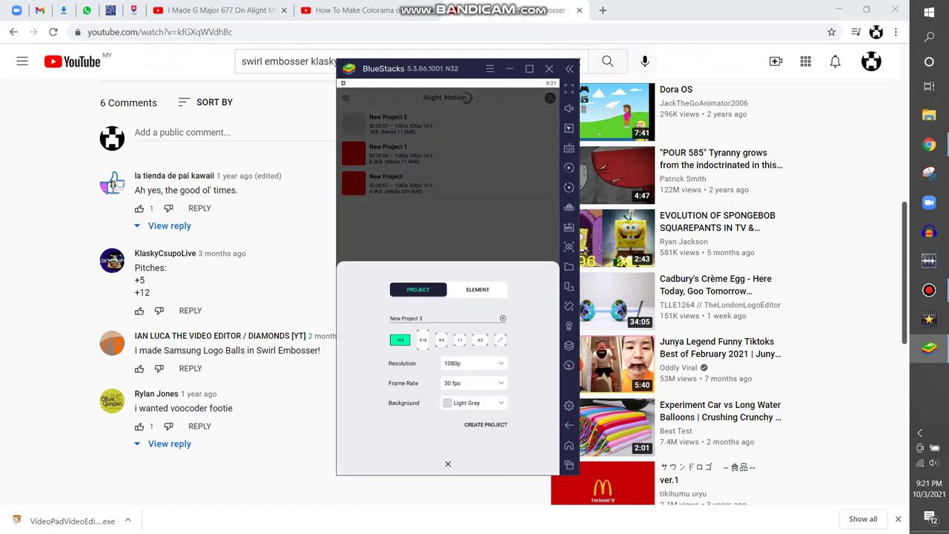
{"action": "left_click", "coordinate": [486, 424]}
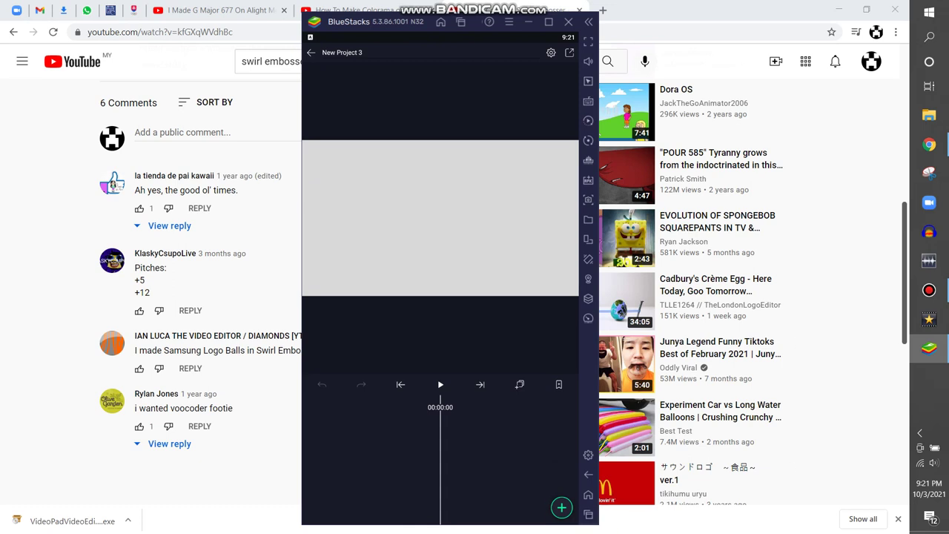
Add the Klasky Csupo Robot Logo.mp4 video to the project and stretch it horizontally to fill the frame
{"action": "left_click", "coordinate": [561, 508]}
{"action": "left_click", "coordinate": [397, 420]}
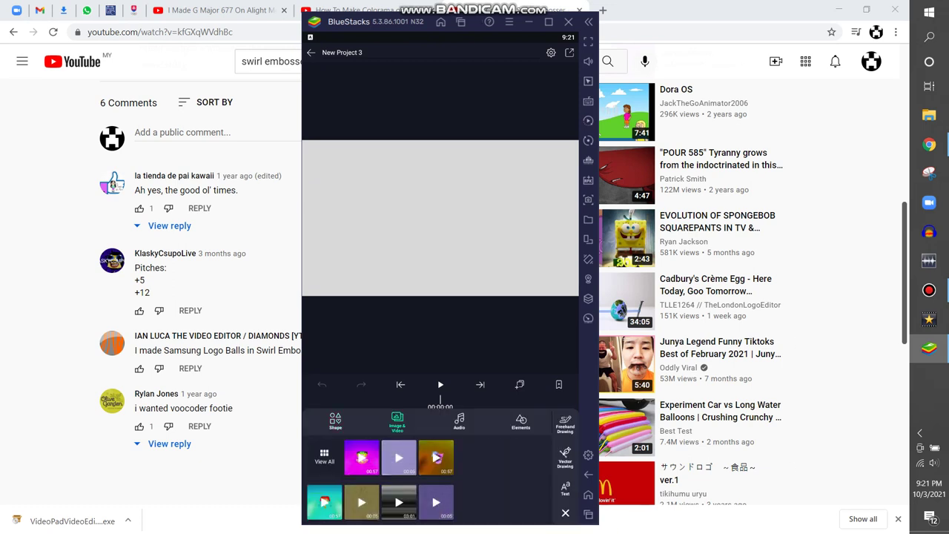
{"action": "left_click", "coordinate": [436, 458]}
{"action": "left_click", "coordinate": [441, 384]}
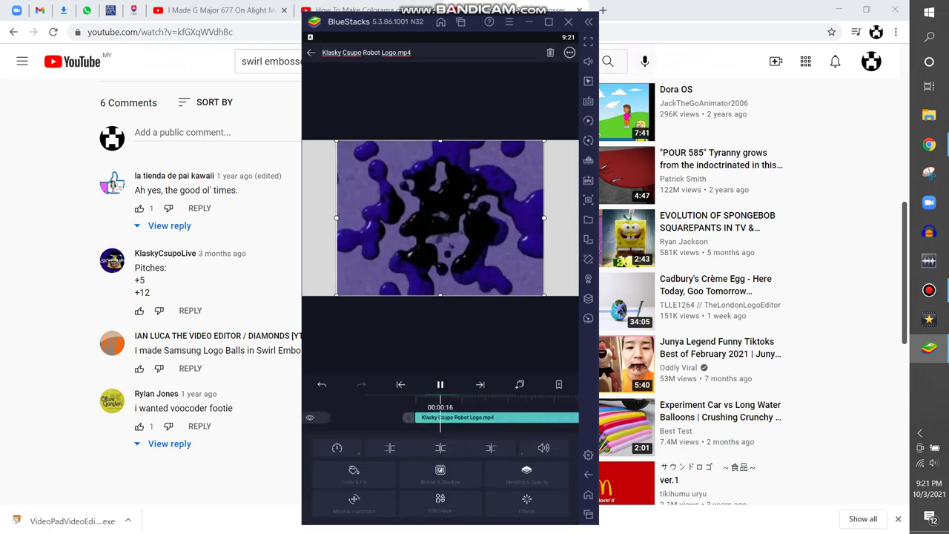
{"action": "left_click", "coordinate": [440, 385]}
{"action": "left_click_drag", "start_coordinate": [337, 218], "coordinate": [303, 217]}
Open the effect browser for the logo clip and look through the effect categories for suitable effects
{"action": "left_click", "coordinate": [527, 503]}
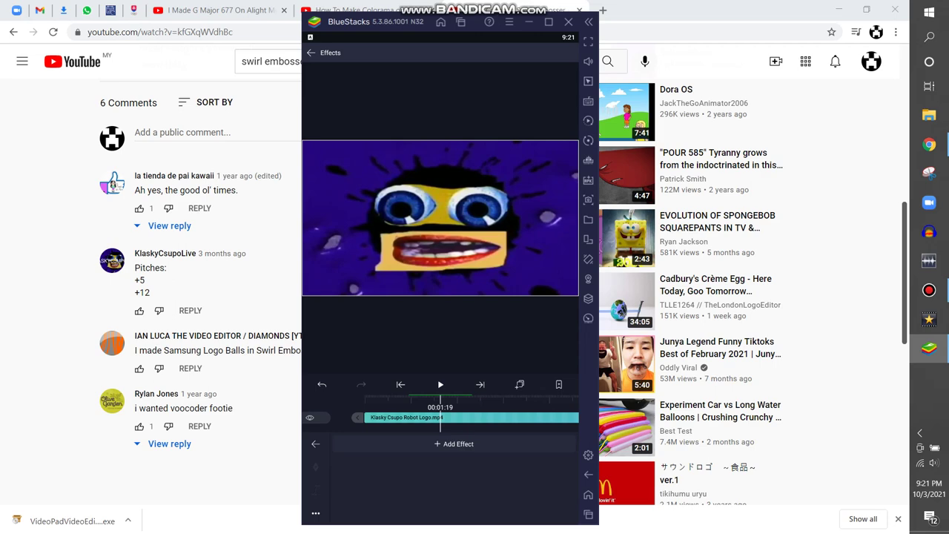
{"action": "left_click", "coordinate": [454, 444]}
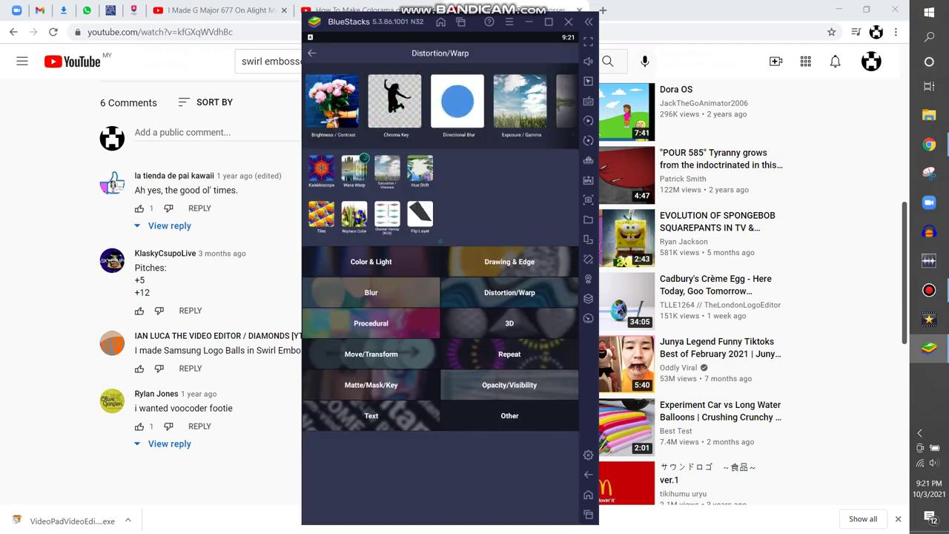
{"action": "left_click", "coordinate": [509, 290]}
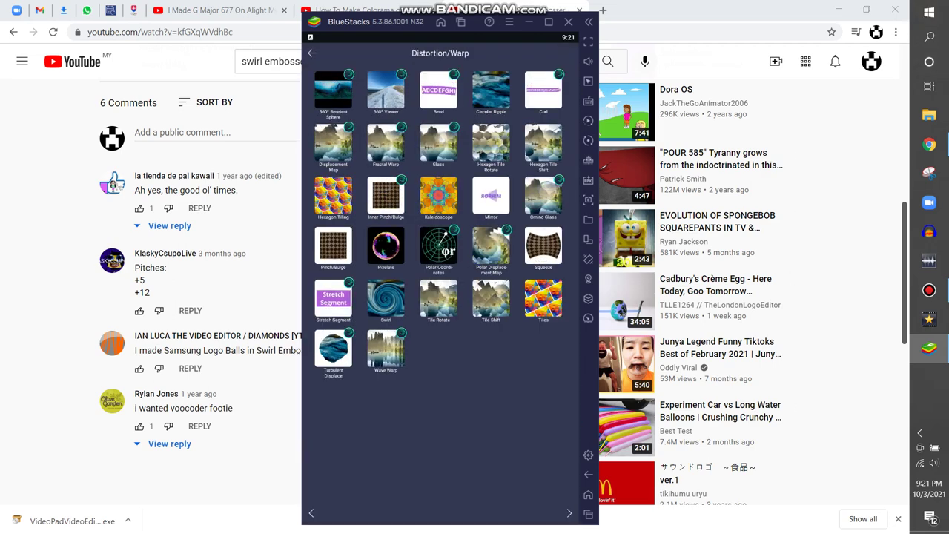
{"action": "key", "text": "Escape"}
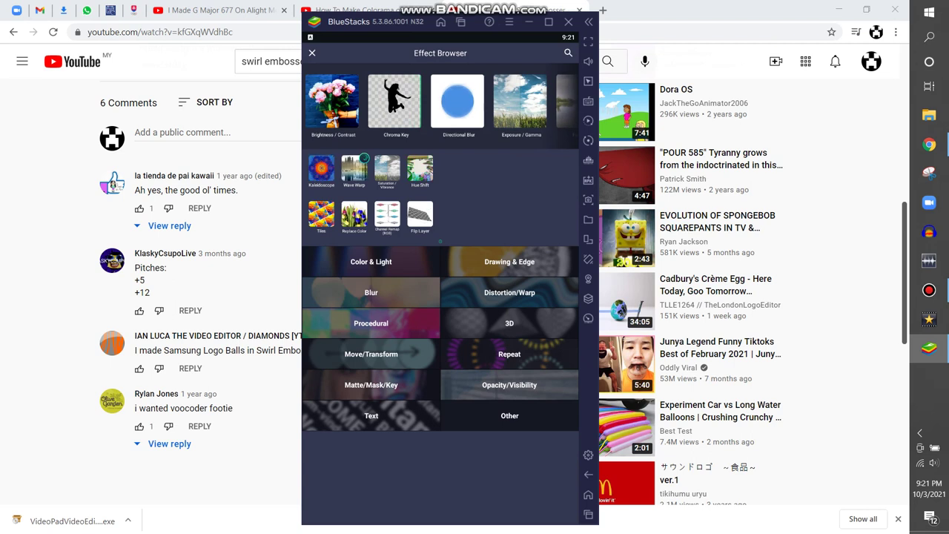
{"action": "left_click", "coordinate": [371, 354]}
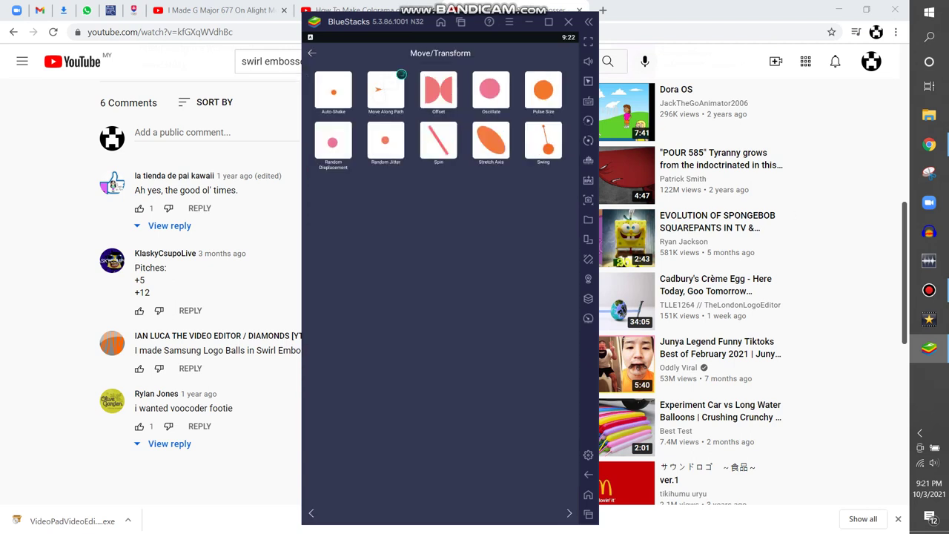
{"action": "left_click", "coordinate": [491, 139]}
{"action": "key", "text": "Escape"}
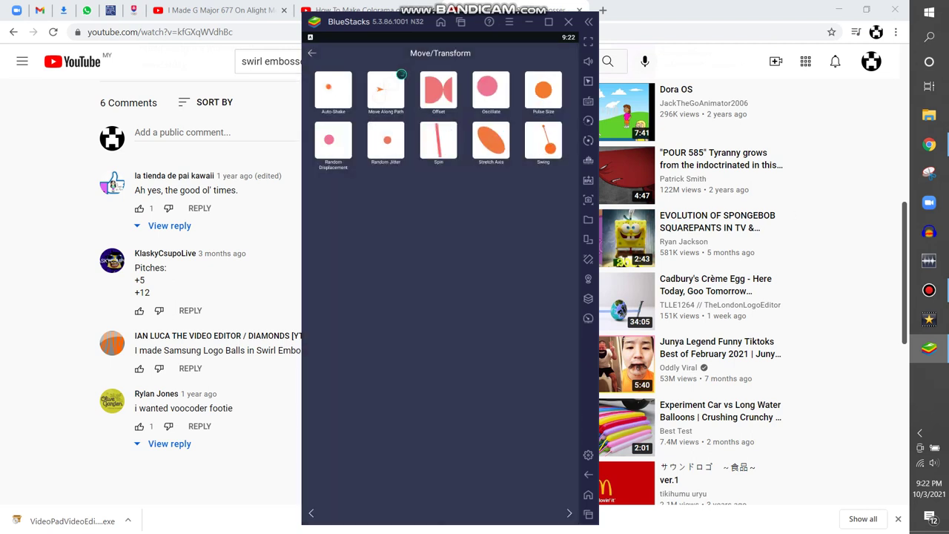
{"action": "key", "text": "Escape"}
{"action": "left_click", "coordinate": [371, 261]}
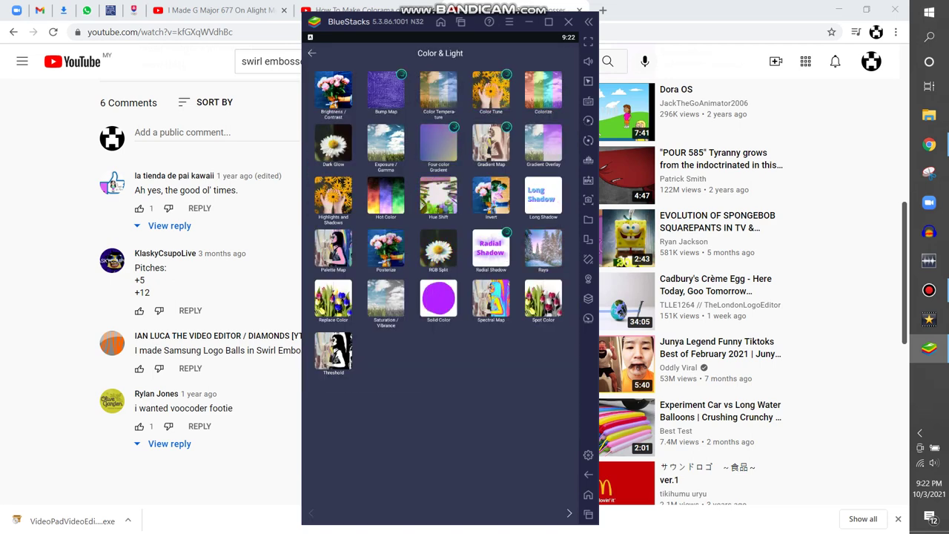
{"action": "key", "text": "Escape"}
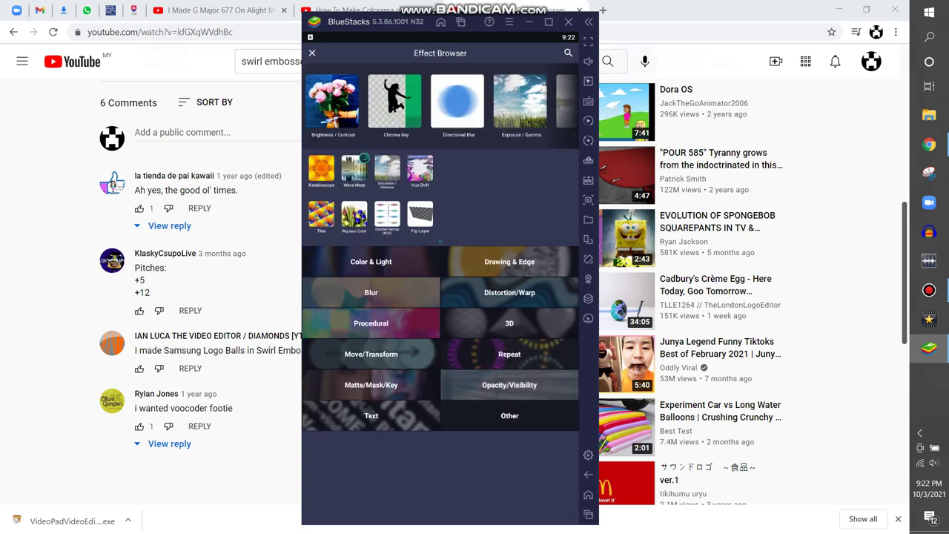
{"action": "left_click", "coordinate": [509, 261]}
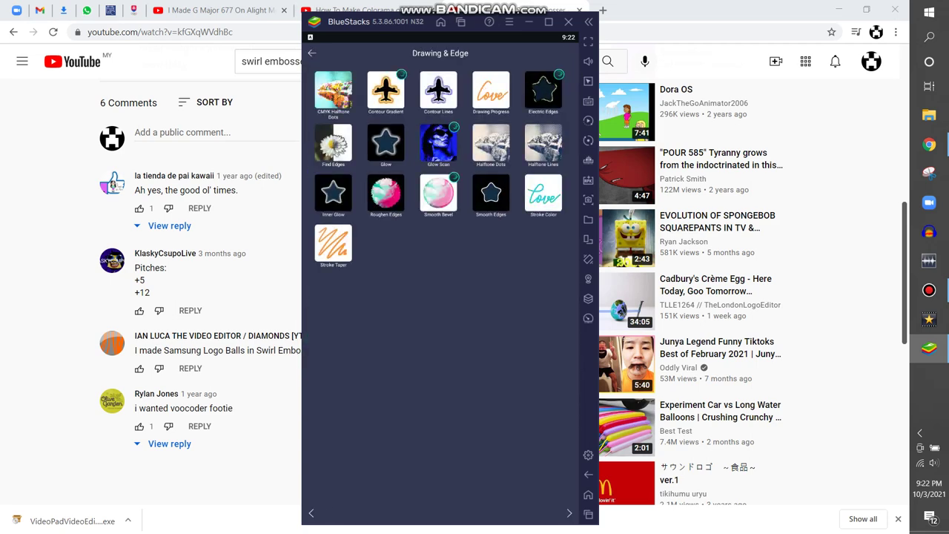
{"action": "key", "text": "Escape"}
{"action": "left_click", "coordinate": [329, 261]}
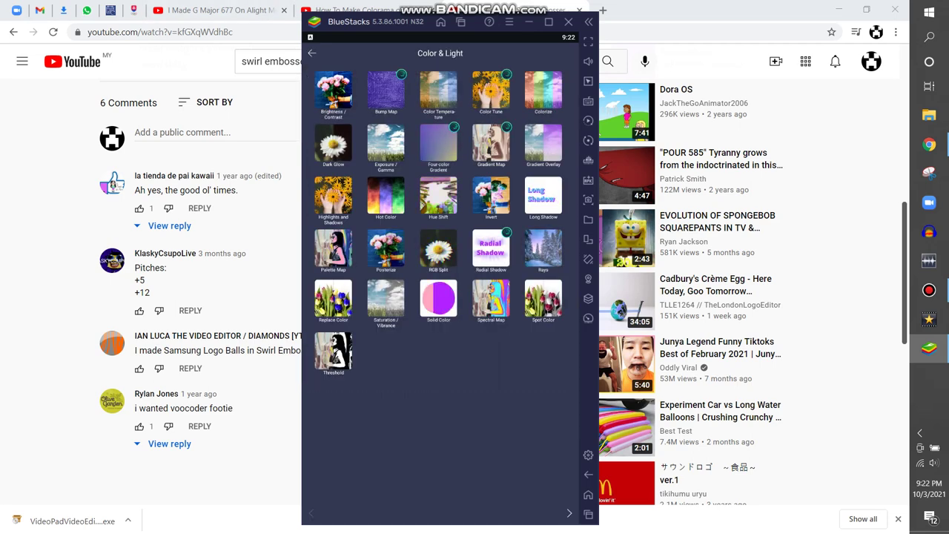
{"action": "key", "text": "Escape"}
{"action": "left_click", "coordinate": [341, 290]}
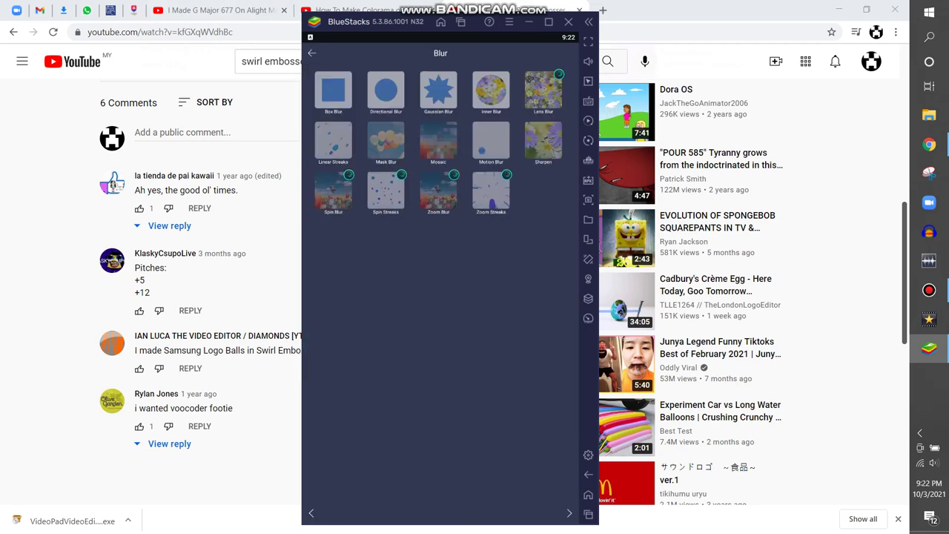
{"action": "key", "text": "Escape"}
{"action": "left_click", "coordinate": [341, 322]}
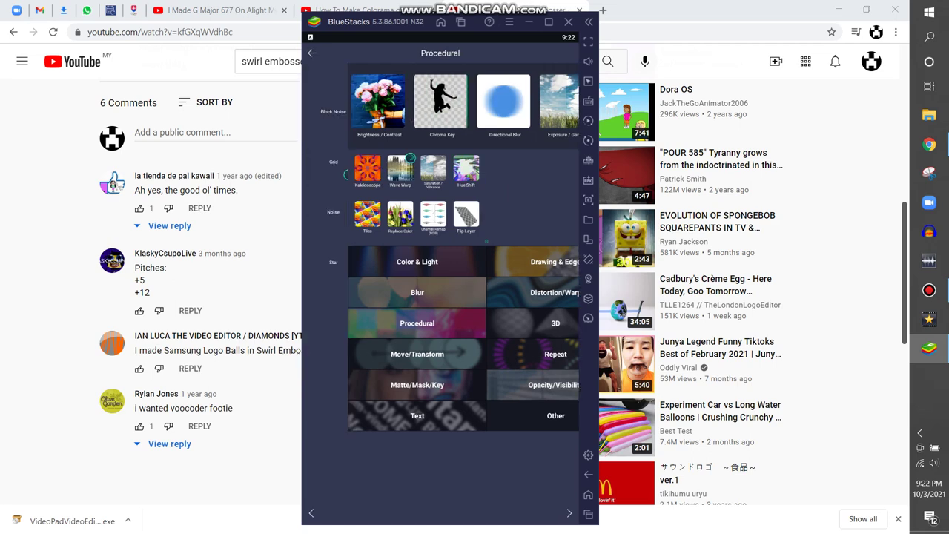
{"action": "key", "text": "Escape"}
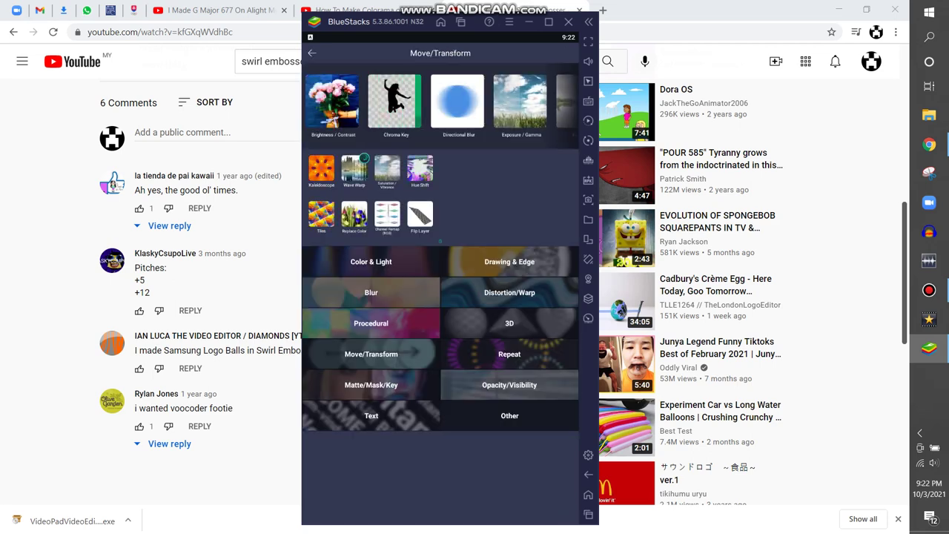
{"action": "key", "text": "Escape"}
{"action": "left_click", "coordinate": [341, 384]}
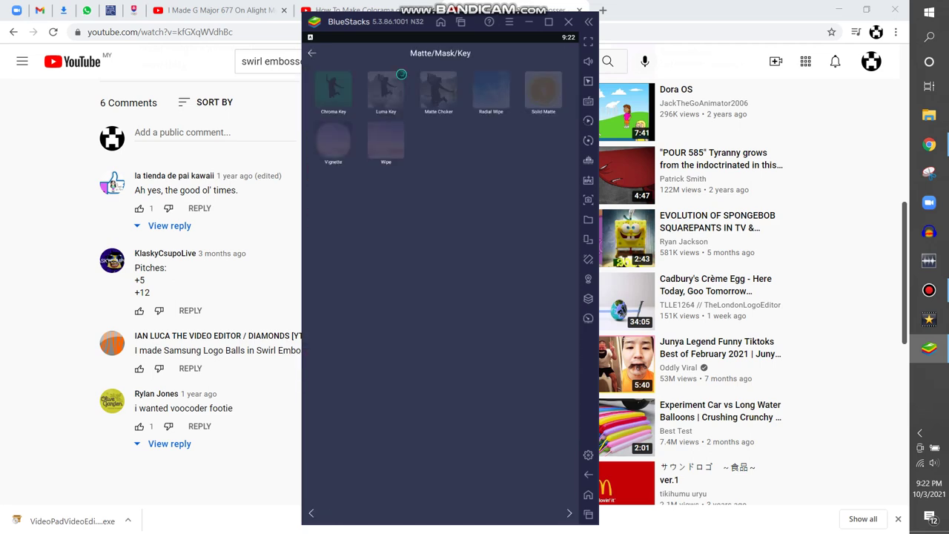
{"action": "key", "text": "Escape"}
{"action": "left_click", "coordinate": [509, 322]}
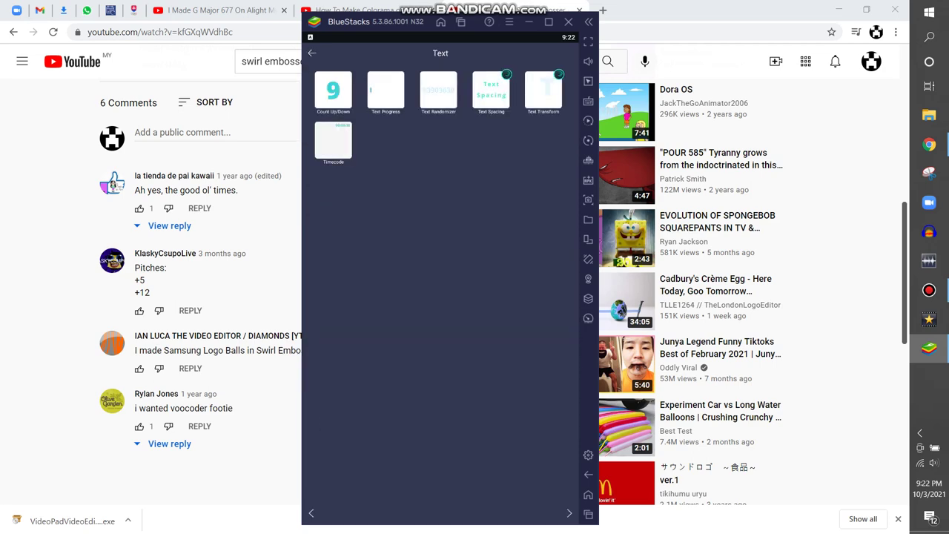
{"action": "key", "text": "Escape"}
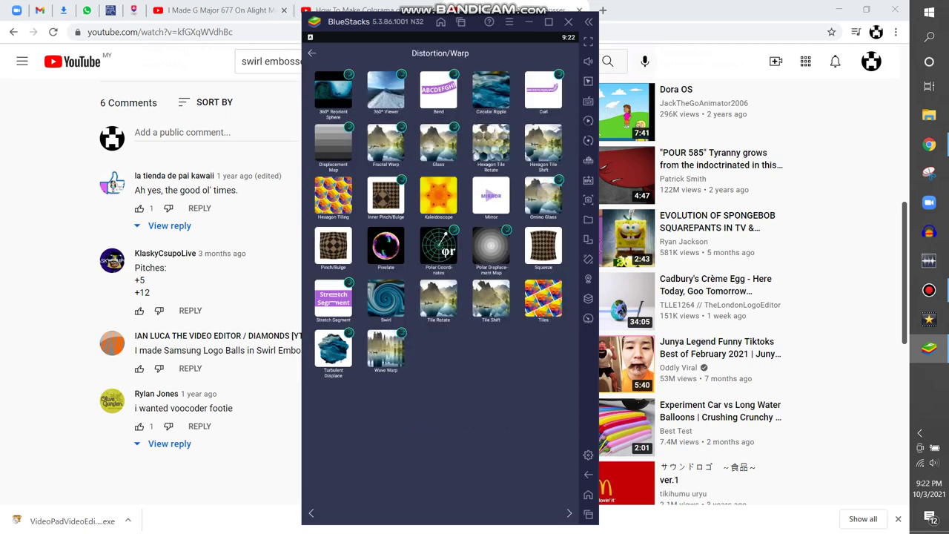
{"action": "key", "text": "Escape"}
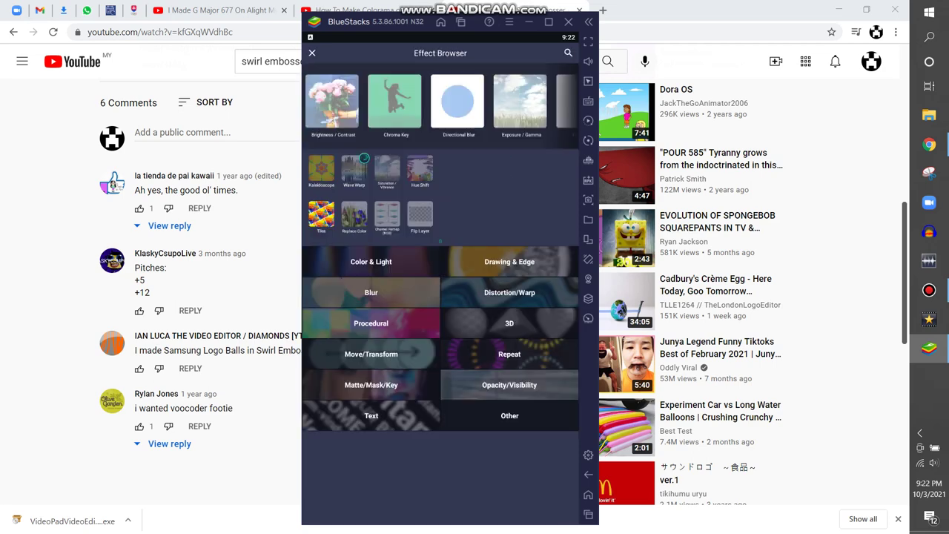
{"action": "left_click", "coordinate": [509, 354]}
{"action": "key", "text": "Escape"}
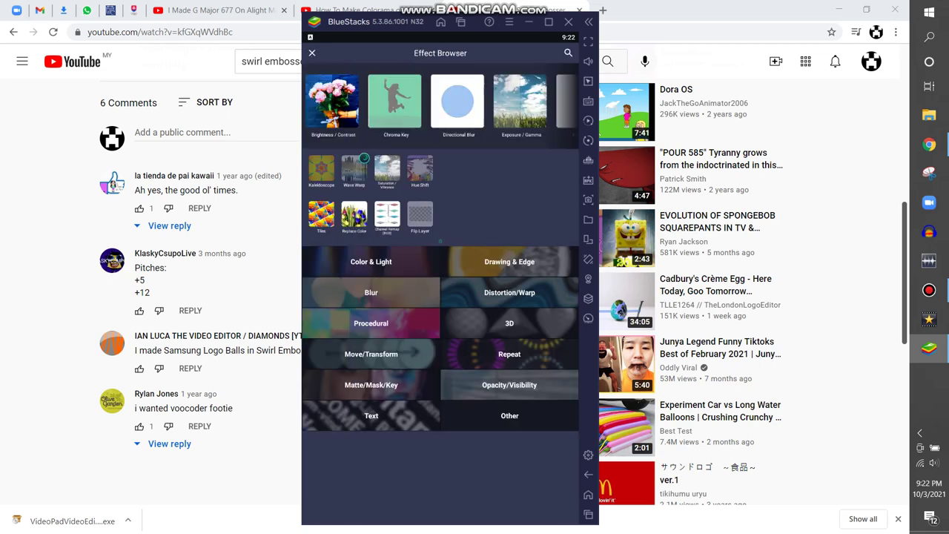
{"action": "left_click", "coordinate": [510, 324]}
{"action": "key", "text": "Escape"}
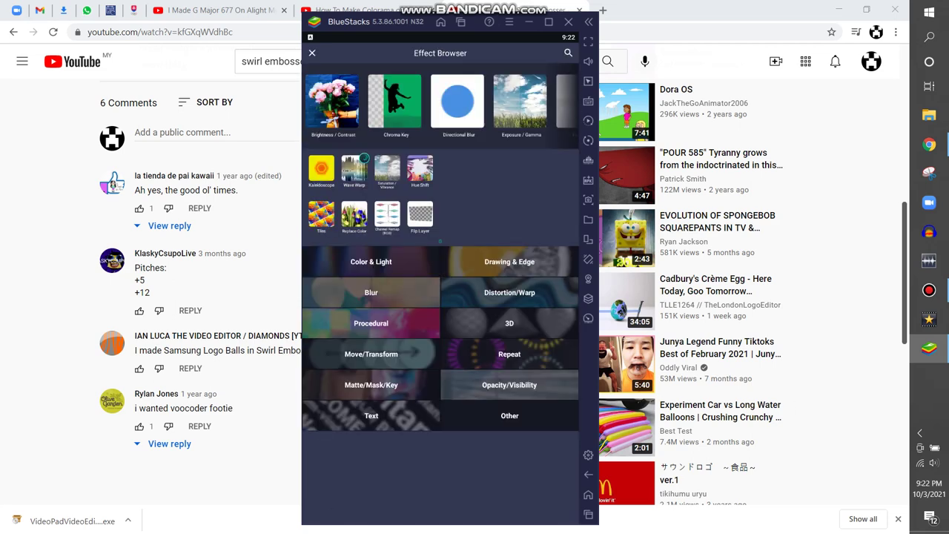
{"action": "left_click", "coordinate": [510, 385]}
{"action": "key", "text": "Escape"}
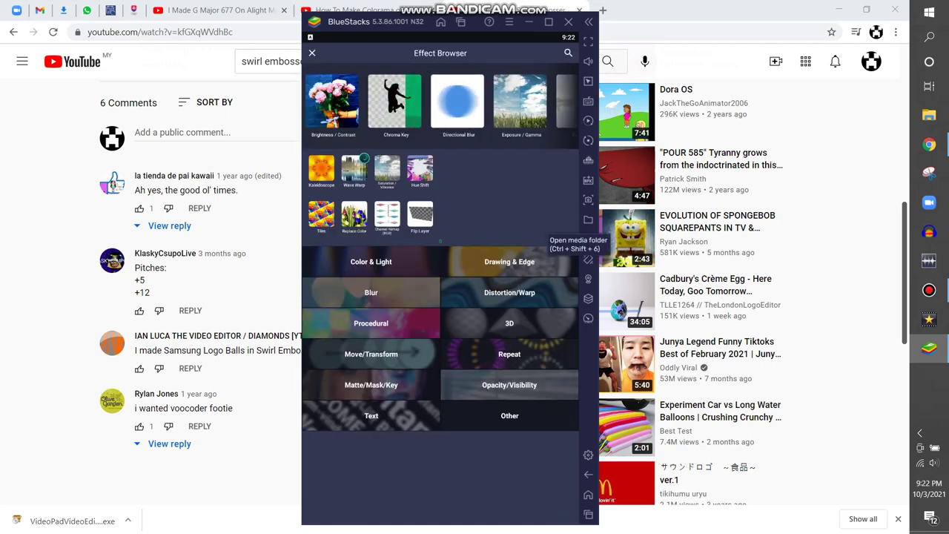
Add the Invert effect from Color & Light to the logo clip and collapse its settings
{"action": "left_click", "coordinate": [371, 261]}
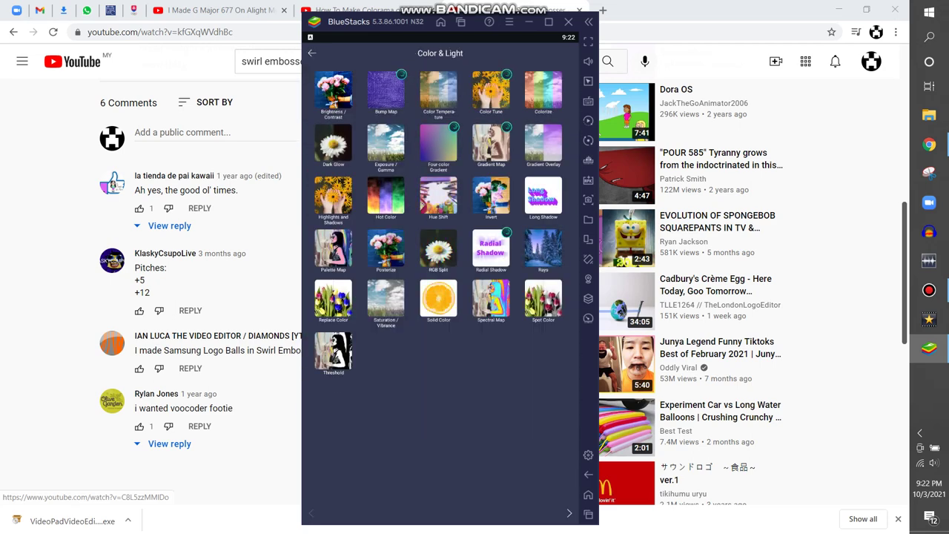
{"action": "left_click", "coordinate": [491, 195]}
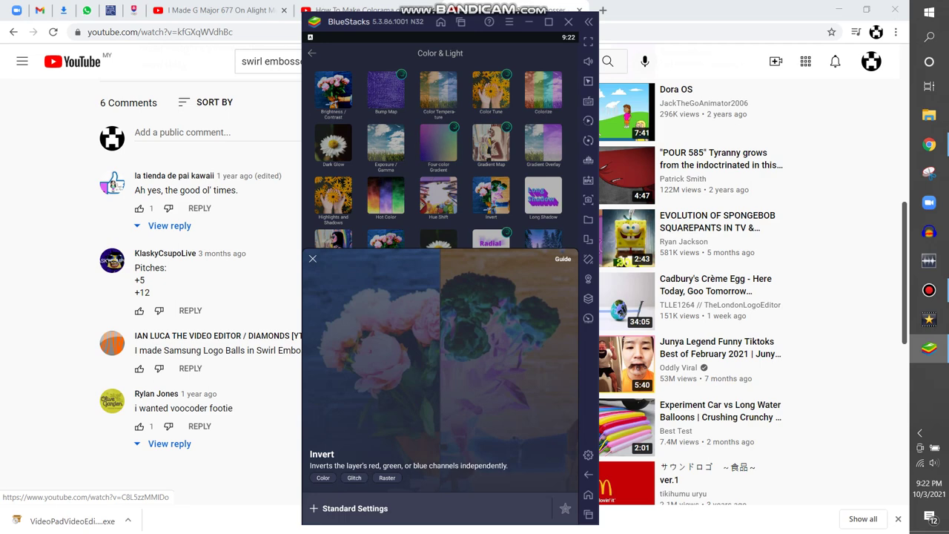
{"action": "left_click", "coordinate": [563, 511]}
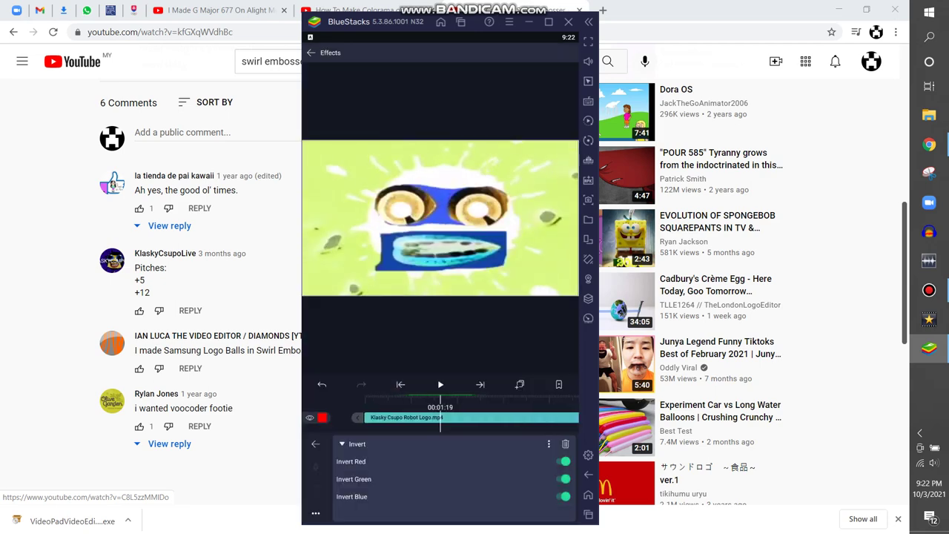
{"action": "left_click", "coordinate": [342, 444]}
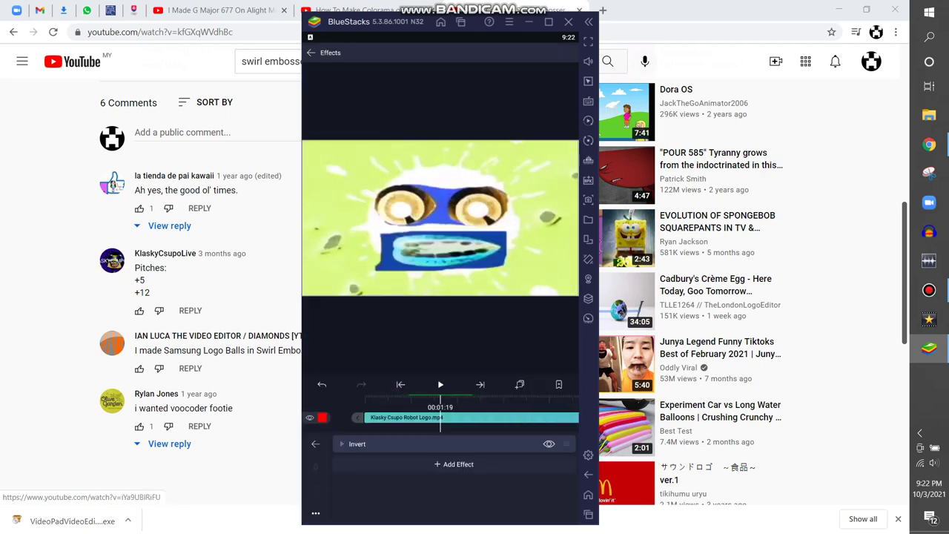
Browse the Distortion/Warp effects for a second effect on the logo clip
{"action": "left_click", "coordinate": [452, 462]}
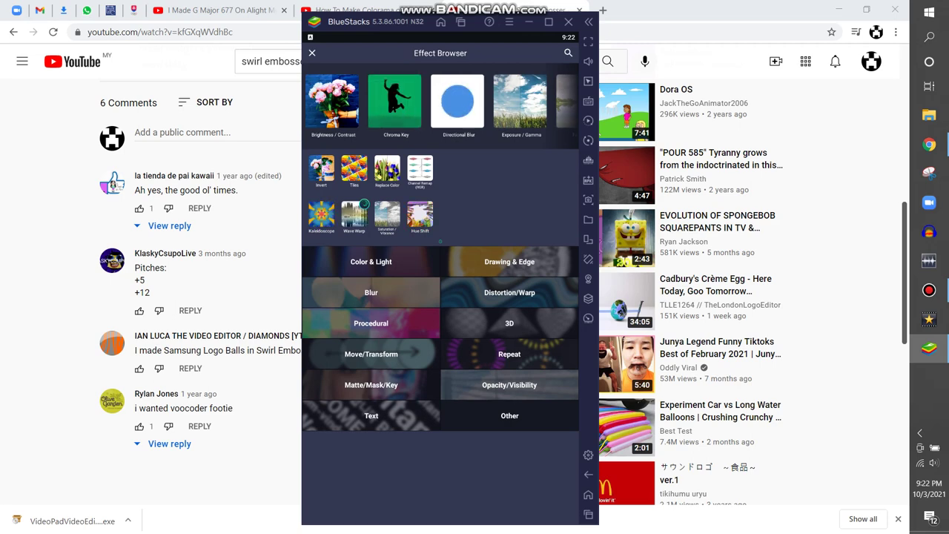
{"action": "left_click", "coordinate": [510, 292]}
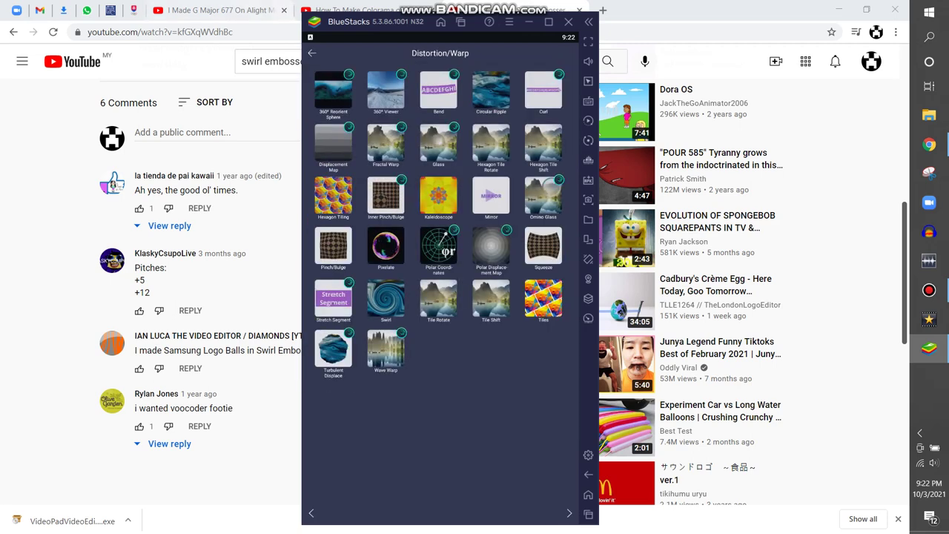
Relaunch BlueStacks and open Alight Motion from the unnamed app folder on its home screen
{"action": "left_click", "coordinate": [930, 348]}
{"action": "left_click", "coordinate": [929, 38]}
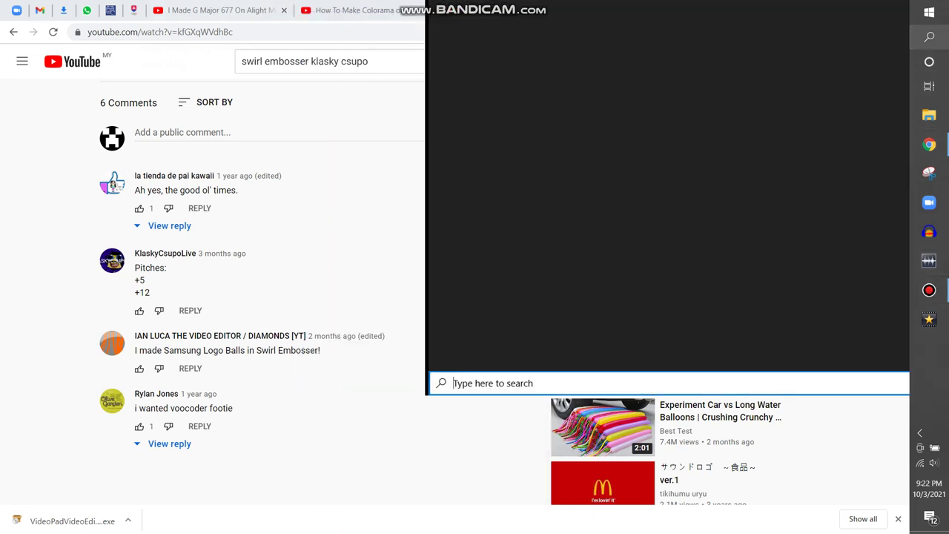
{"action": "left_click", "coordinate": [593, 248]}
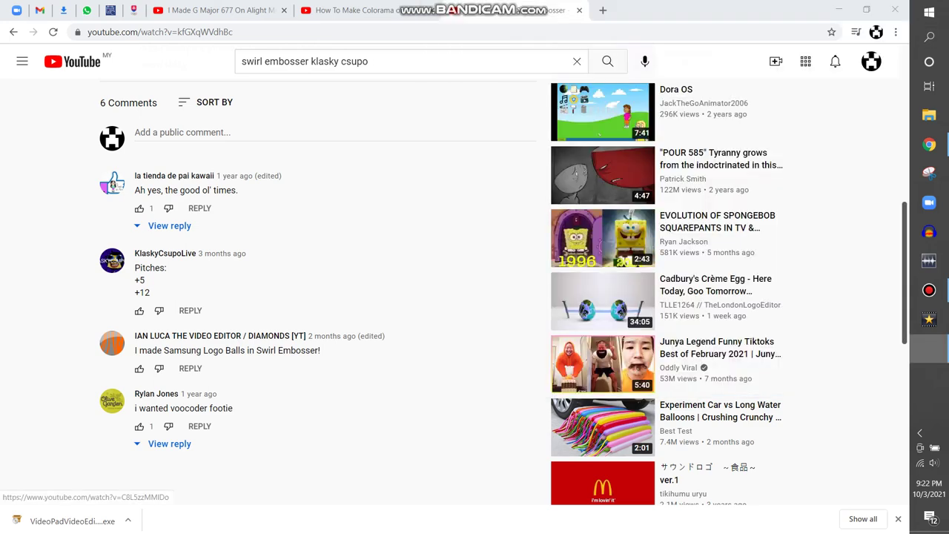
{"action": "key", "text": "alt+Tab"}
{"action": "scroll", "coordinate": [505, 290], "scroll_direction": "up", "scroll_amount": 4}
{"action": "key", "text": "alt+Tab"}
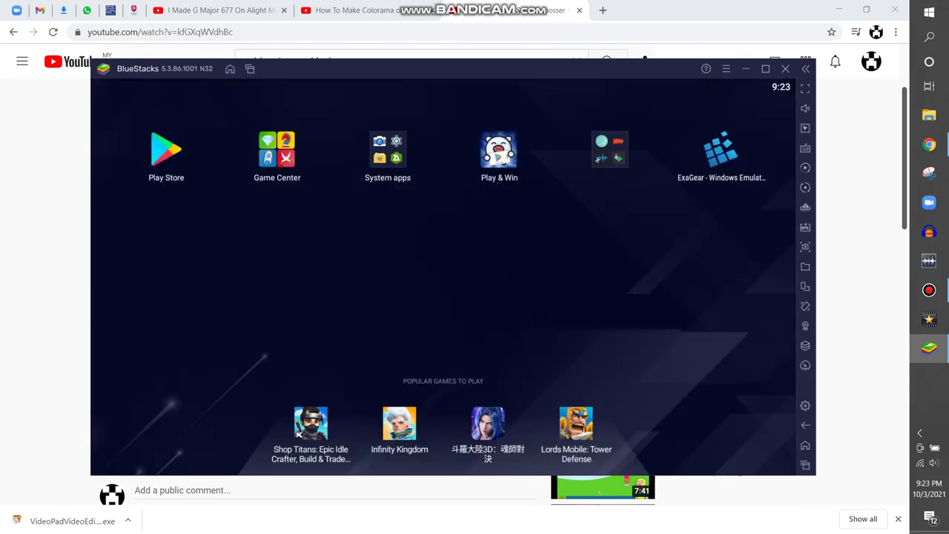
{"action": "left_click", "coordinate": [609, 149]}
{"action": "left_click", "coordinate": [610, 149]}
{"action": "left_click", "coordinate": [610, 148]}
{"action": "key", "text": "Escape"}
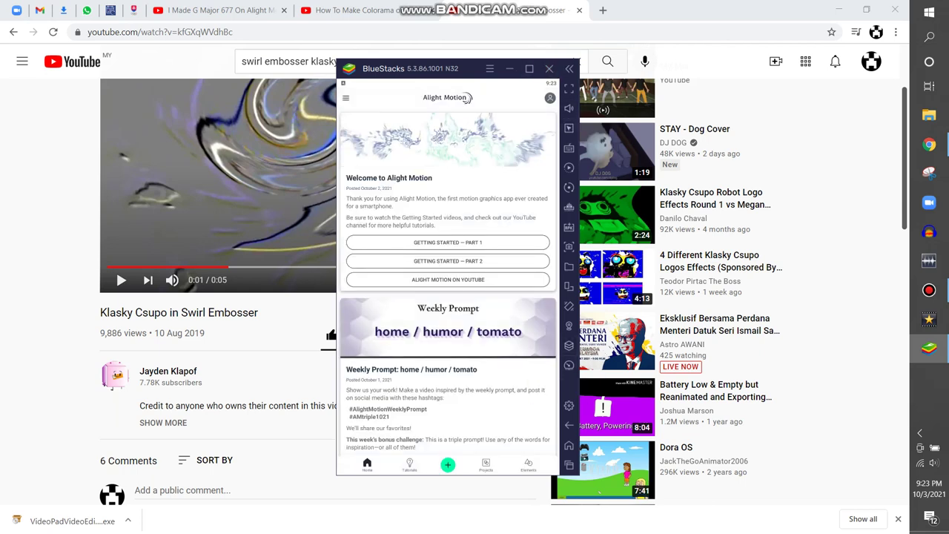
Return to the BlueStacks home screen and edit the name of the unnamed app folder
{"action": "left_click", "coordinate": [569, 445]}
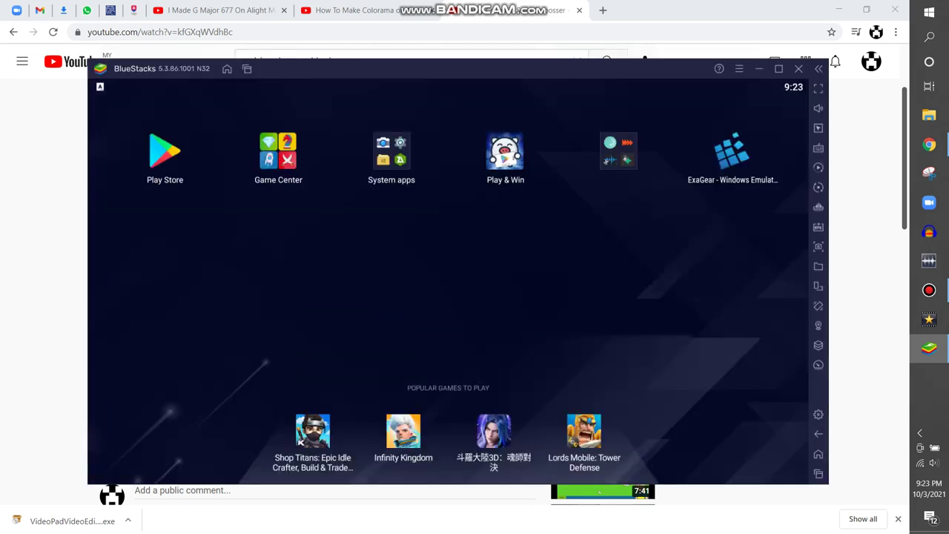
{"action": "left_click", "coordinate": [619, 150]}
{"action": "left_click", "coordinate": [352, 225]}
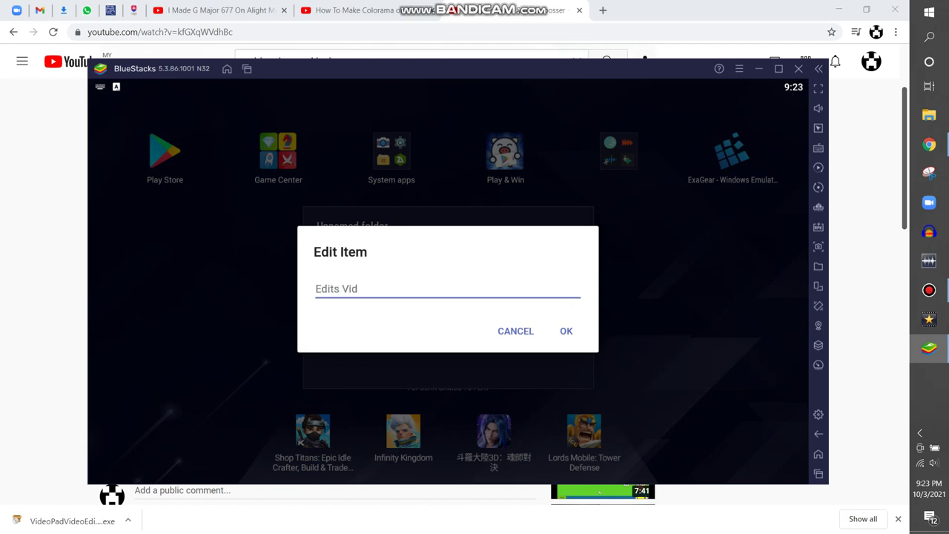
{"action": "key", "text": "BackSpace"}
{"action": "key", "text": "BackSpace"}
{"action": "key", "text": "BackSpace"}
{"action": "key", "text": "BackSpace"}
{"action": "key", "text": "BackSpace"}
{"action": "key", "text": "BackSpace"}
{"action": "key", "text": "BackSpace"}
{"action": "key", "text": "BackSpace"}
{"action": "key", "text": "Return"}
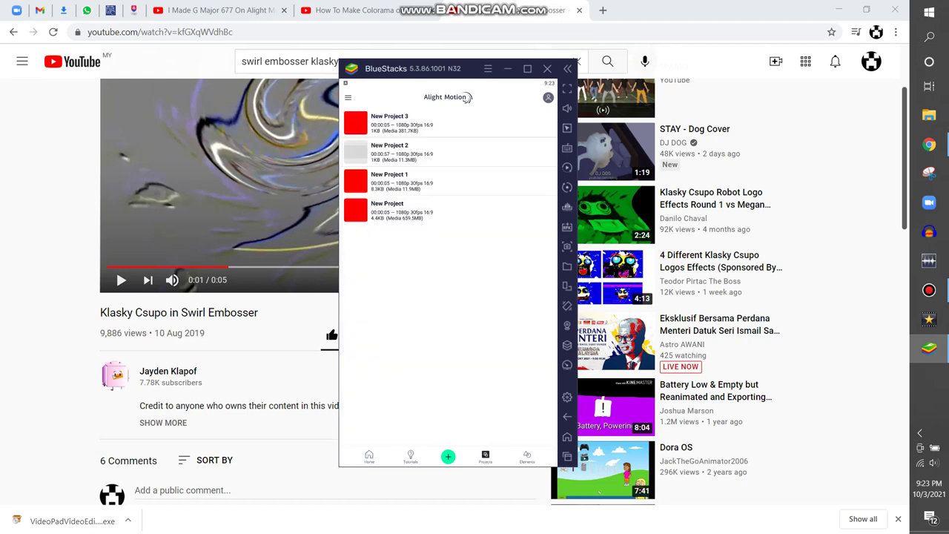
Reopen New Project 3 in Alight Motion and select the Klasky Csupo Robot Logo.mp4 clip
{"action": "left_click", "coordinate": [390, 122]}
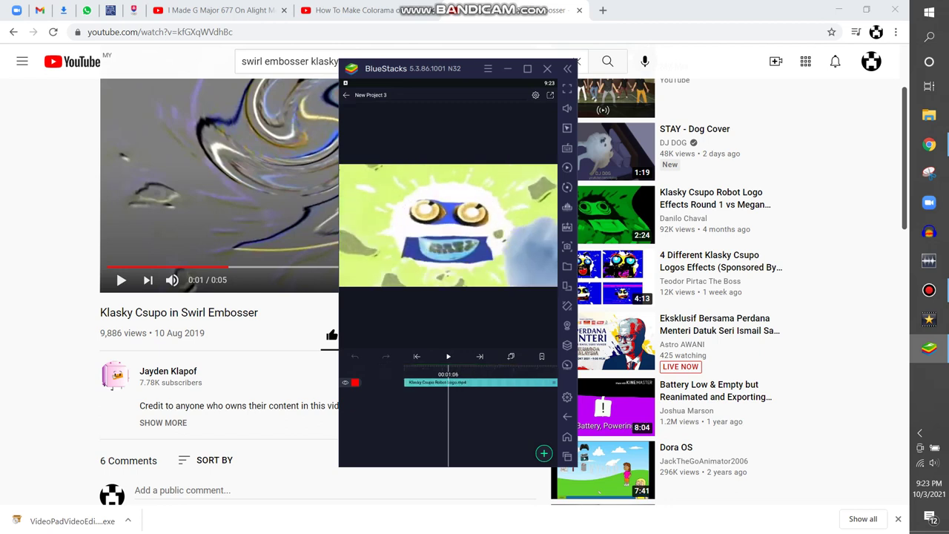
{"action": "left_click", "coordinate": [471, 382]}
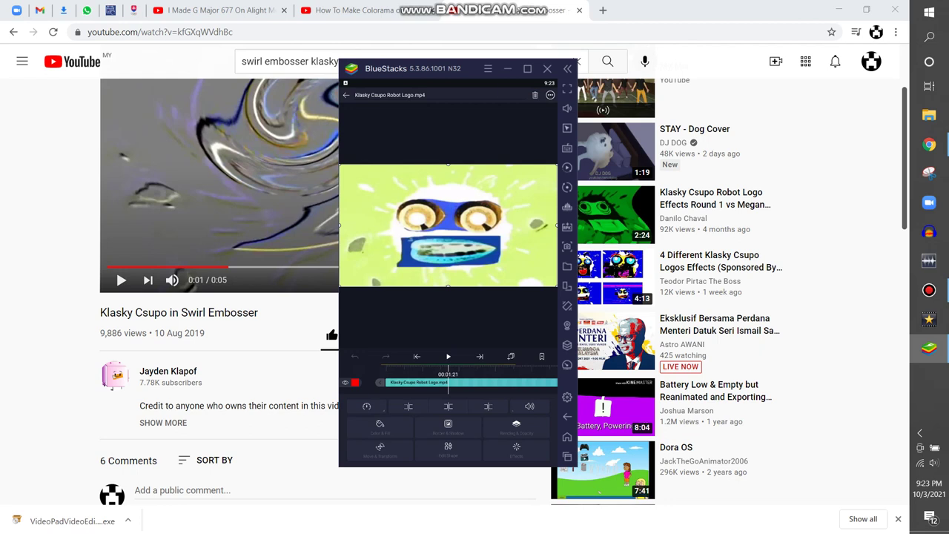
Duplicate the inverted Klasky Csupo Robot Logo.mp4 layer in the timeline
{"action": "left_click", "coordinate": [550, 95]}
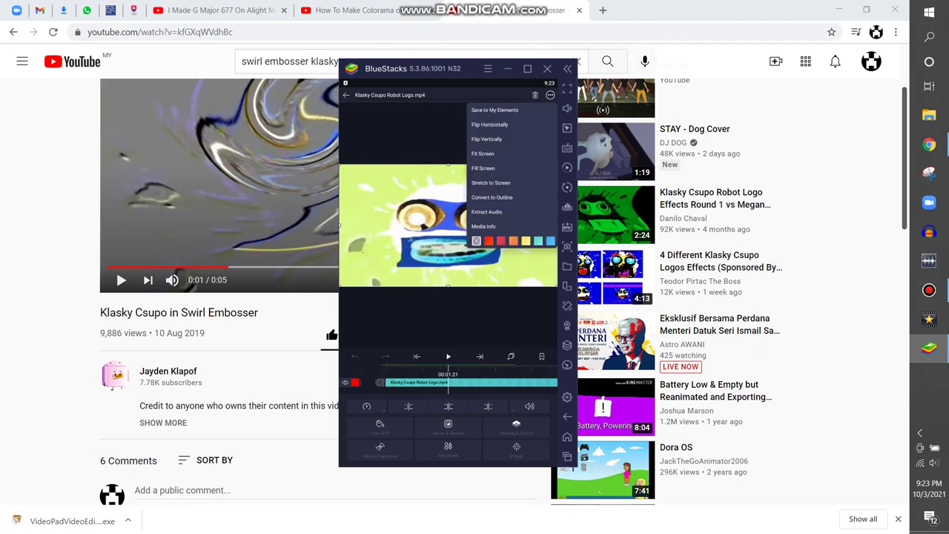
{"action": "key", "text": "Escape"}
{"action": "left_click", "coordinate": [471, 382]}
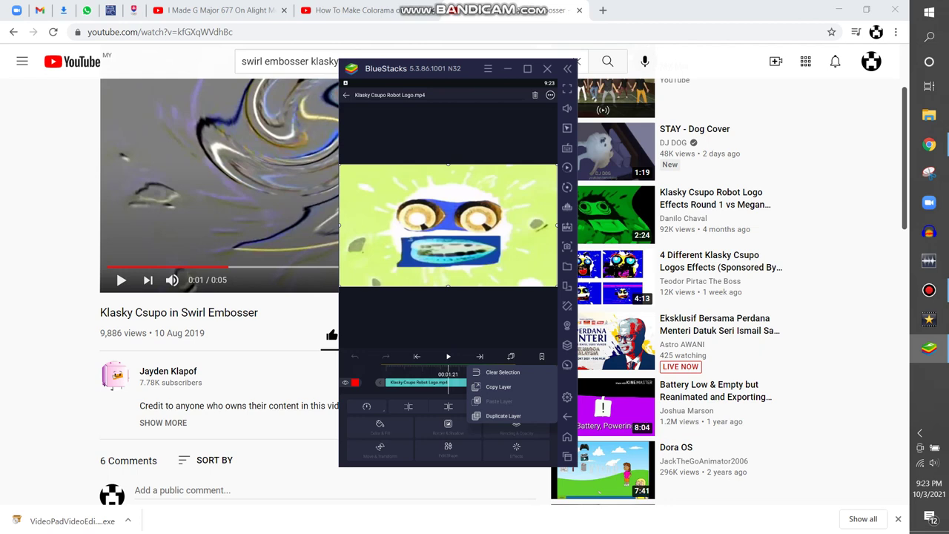
{"action": "left_click", "coordinate": [504, 416]}
Remove the Invert effect from the duplicated logo layer and return to its layer options
{"action": "left_click", "coordinate": [471, 393]}
{"action": "left_click", "coordinate": [517, 451]}
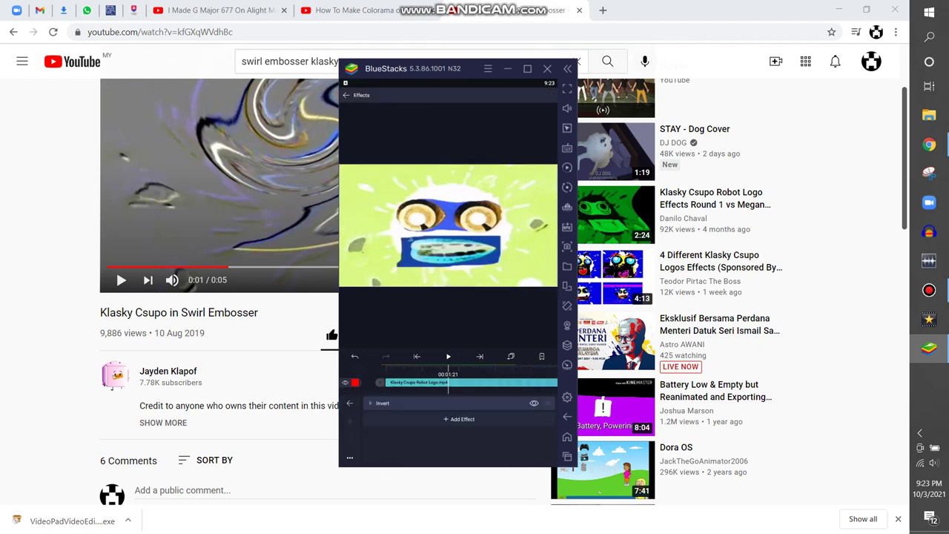
{"action": "left_click", "coordinate": [383, 403]}
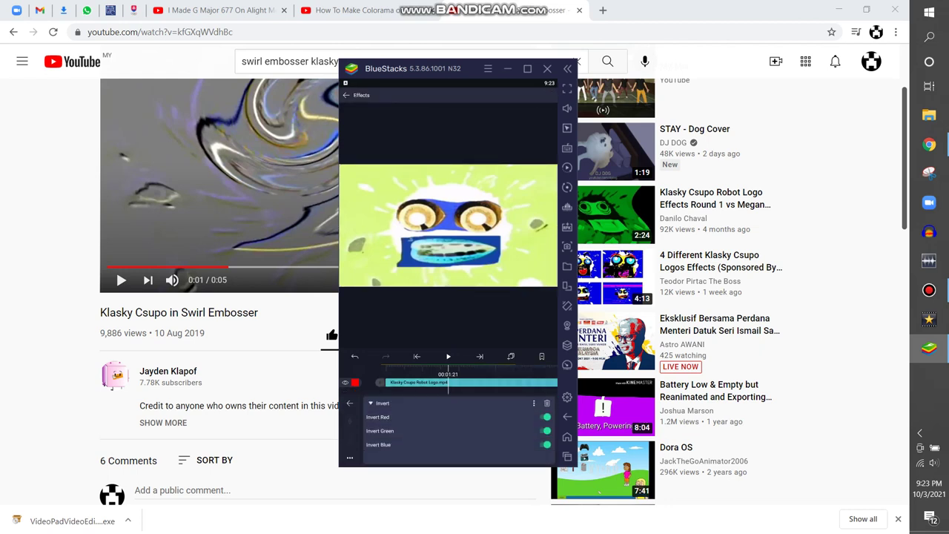
{"action": "left_click", "coordinate": [401, 445]}
{"action": "key", "text": "Escape"}
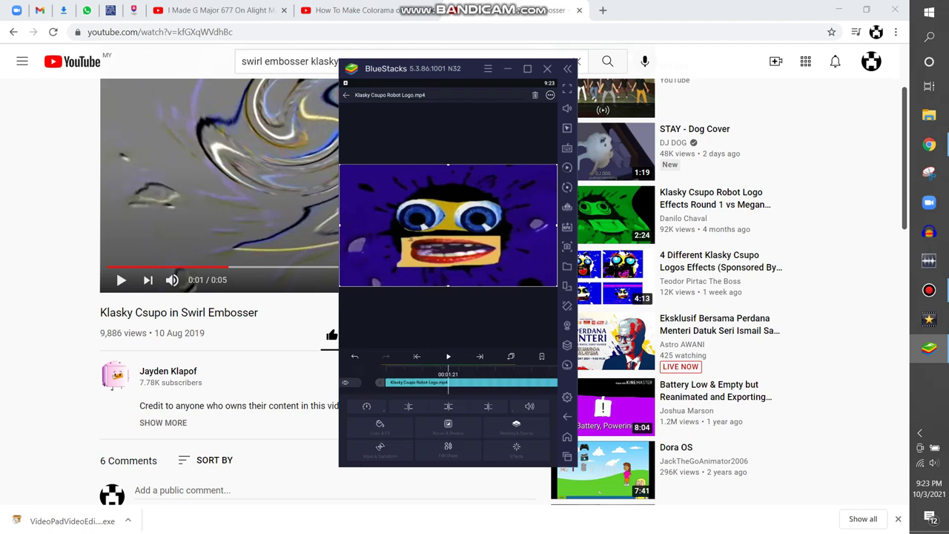
Set the duplicated logo layer's opacity to 50% with Normal blending
{"action": "left_click", "coordinate": [517, 427]}
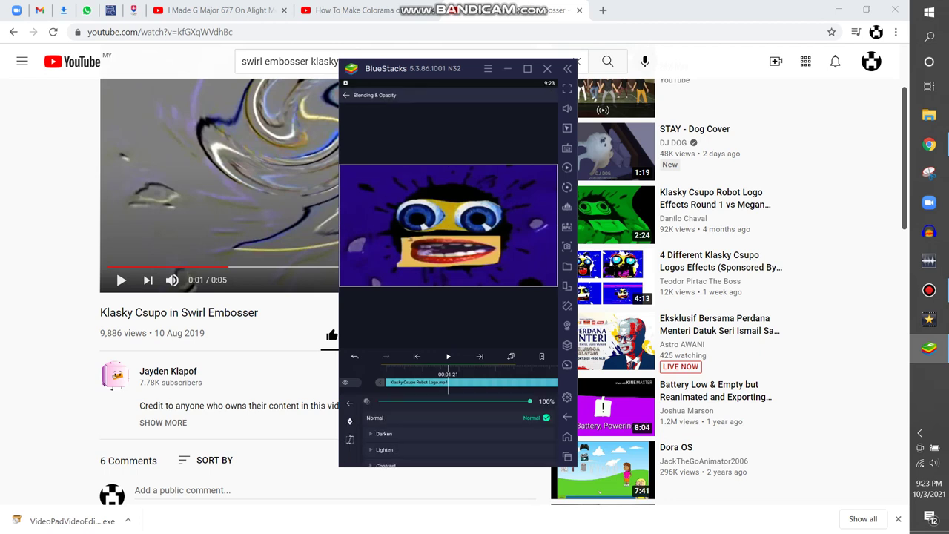
{"action": "left_click_drag", "start_coordinate": [529, 402], "coordinate": [459, 401]}
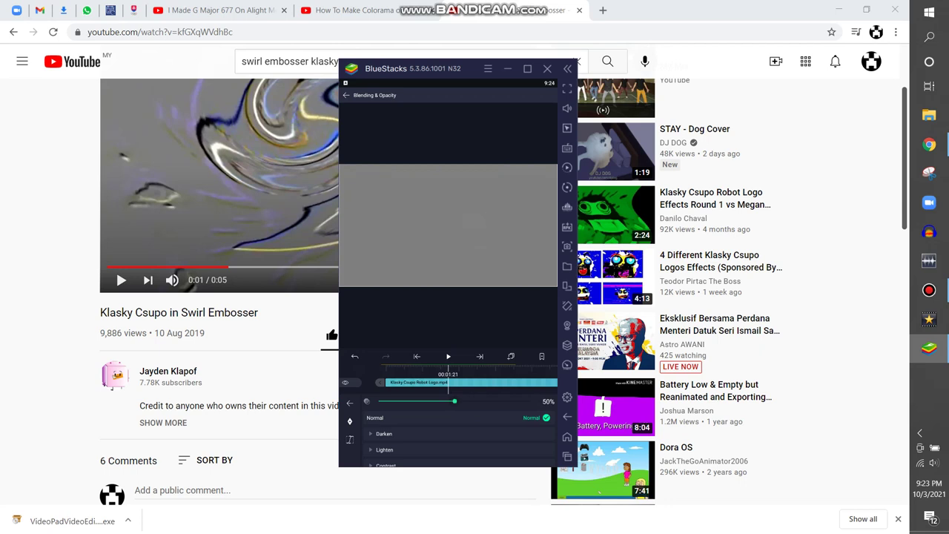
{"action": "key", "text": "Escape"}
Add the Tiles effect to the half-transparent logo layer and adjust its Crop and Offset
{"action": "left_click", "coordinate": [517, 450]}
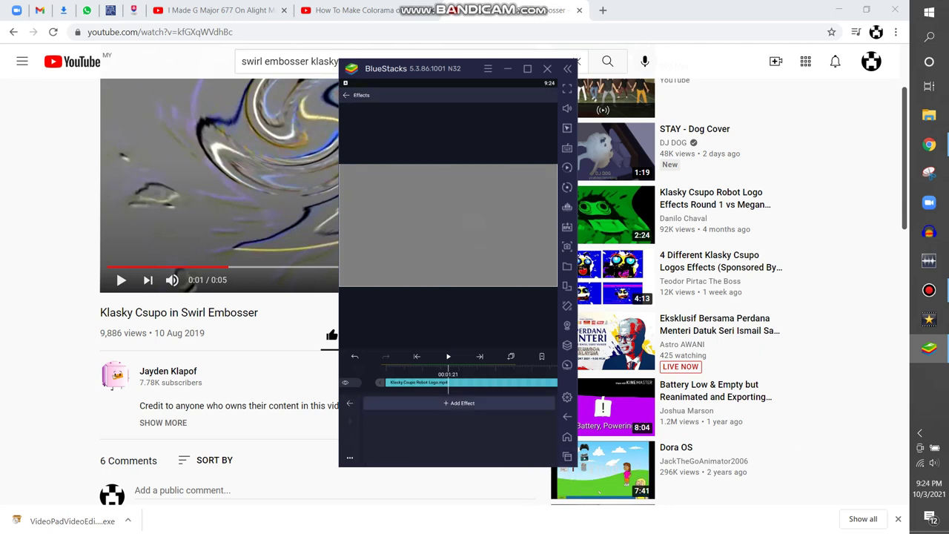
{"action": "left_click", "coordinate": [459, 403]}
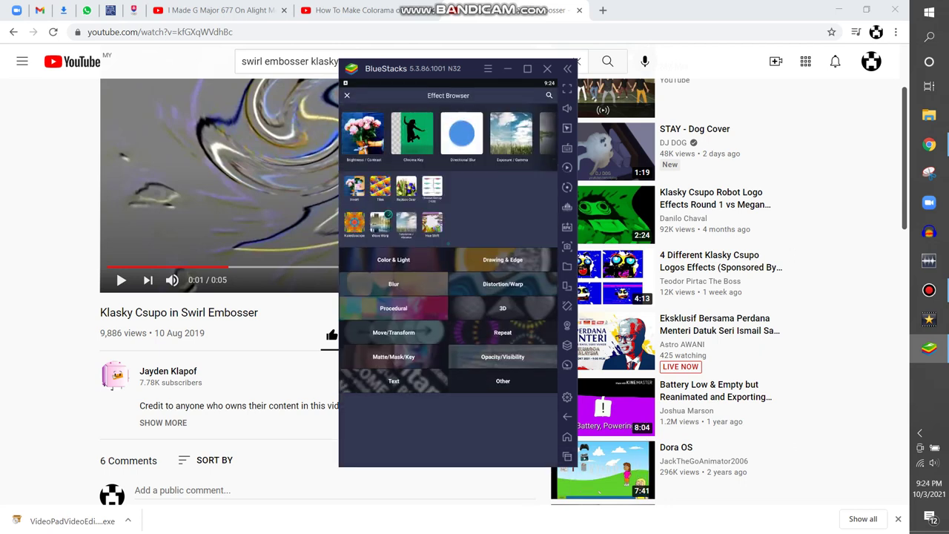
{"action": "left_click", "coordinate": [381, 189]}
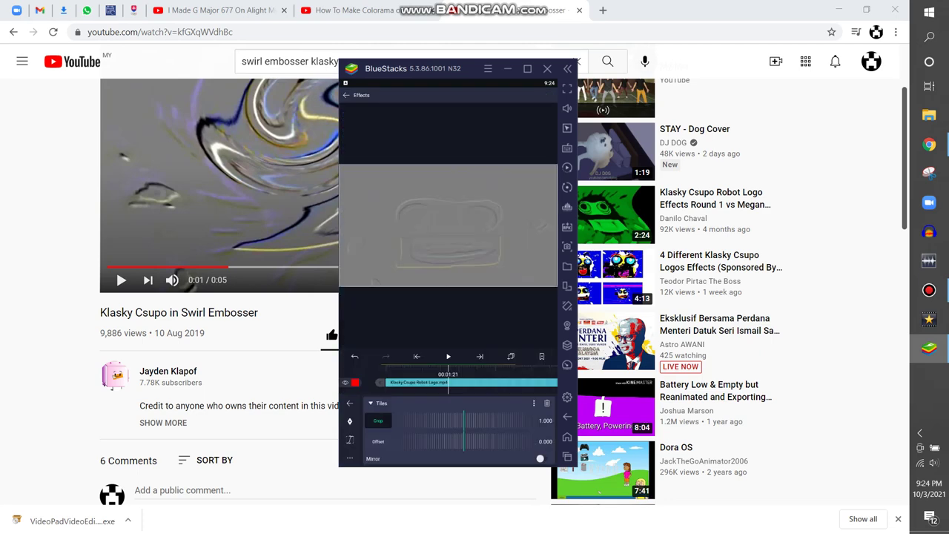
{"action": "left_click_drag", "start_coordinate": [464, 420], "coordinate": [451, 441]}
Relaunch BlueStacks with Alight Motion and open New Project 3 from the project list
{"action": "left_click", "coordinate": [930, 37]}
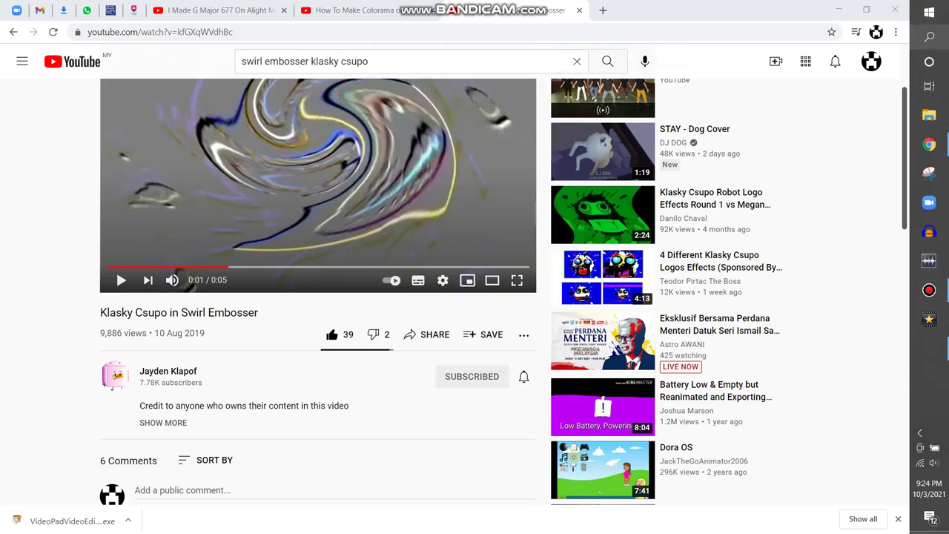
{"action": "left_click", "coordinate": [930, 37]}
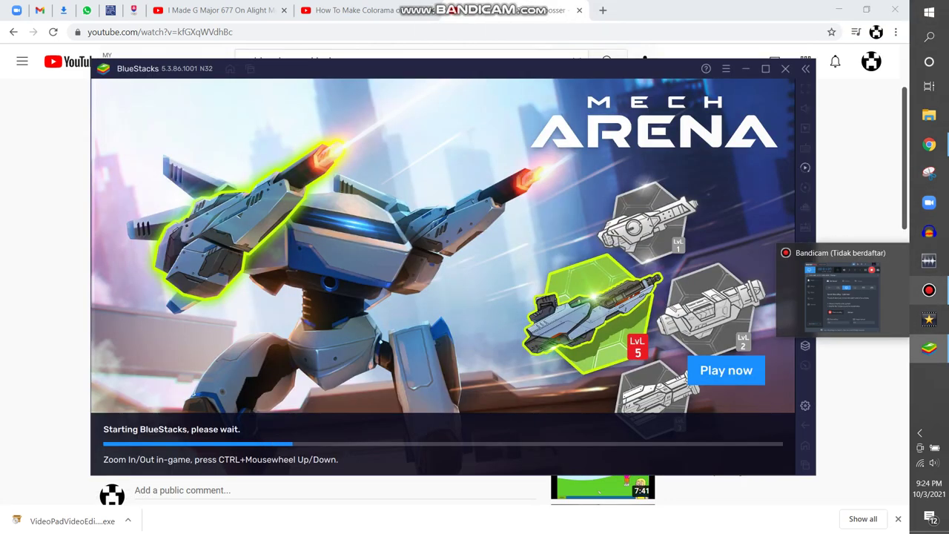
{"action": "left_click", "coordinate": [930, 290]}
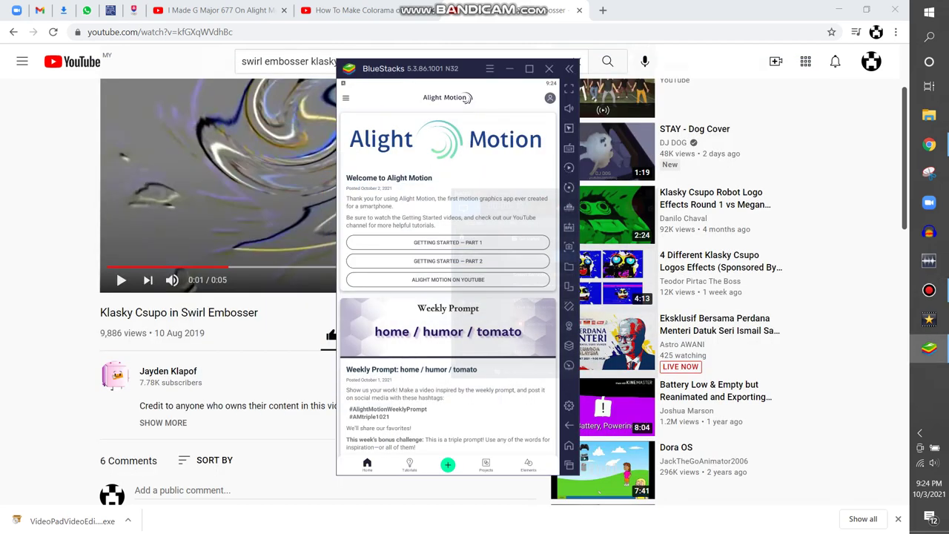
{"action": "left_click", "coordinate": [486, 464]}
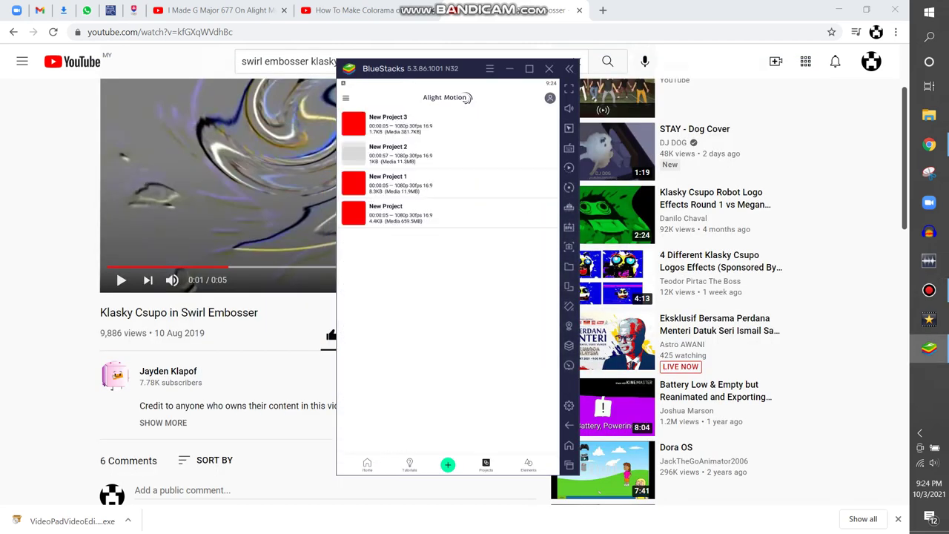
{"action": "left_click", "coordinate": [388, 123]}
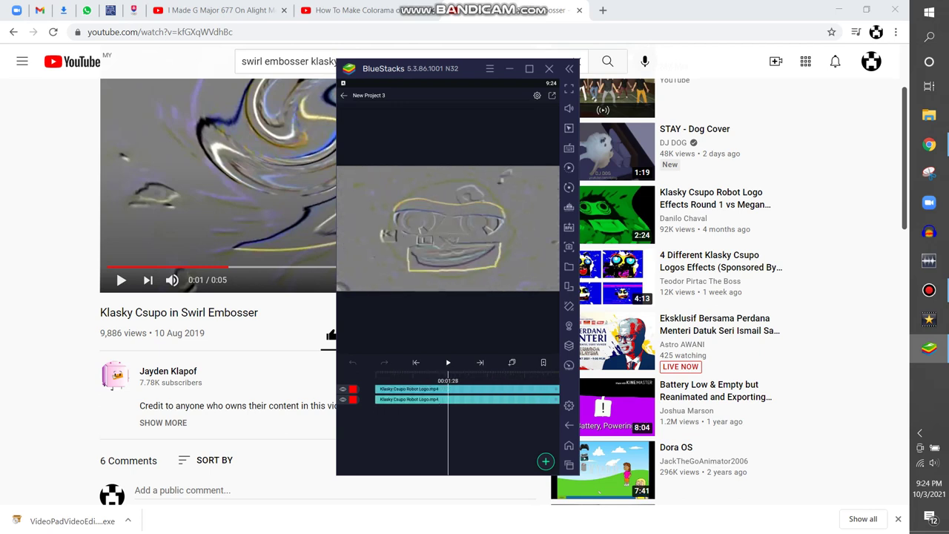
Add the Stretch Axis effect from Move/Transform to the logo layer that has Tiles, and set its Scale to 0.58
{"action": "left_click", "coordinate": [416, 399]}
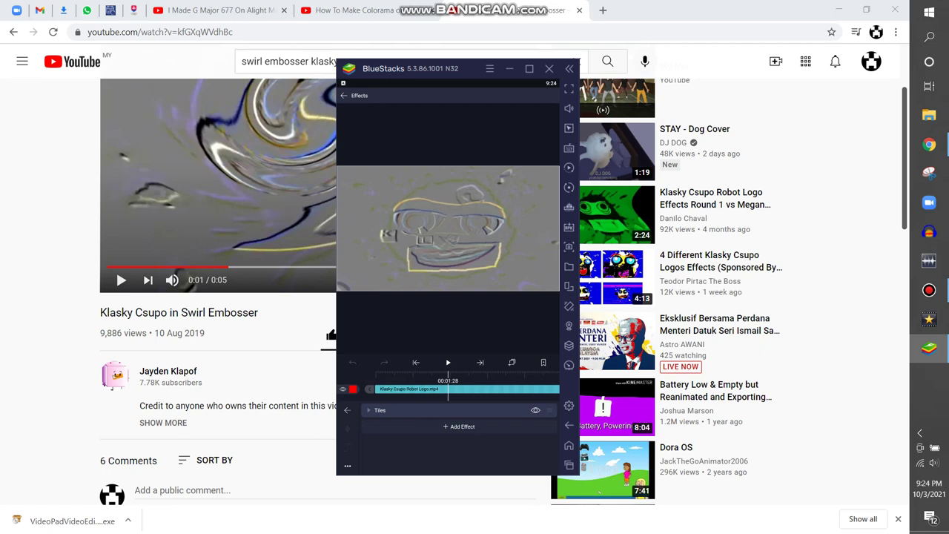
{"action": "left_click", "coordinate": [460, 427]}
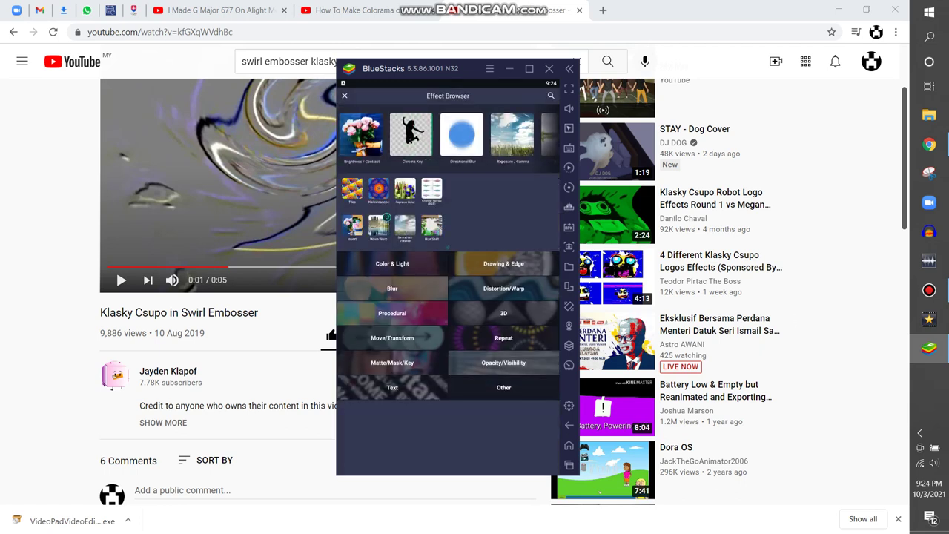
{"action": "left_click", "coordinate": [392, 338]}
{"action": "left_click", "coordinate": [489, 166]}
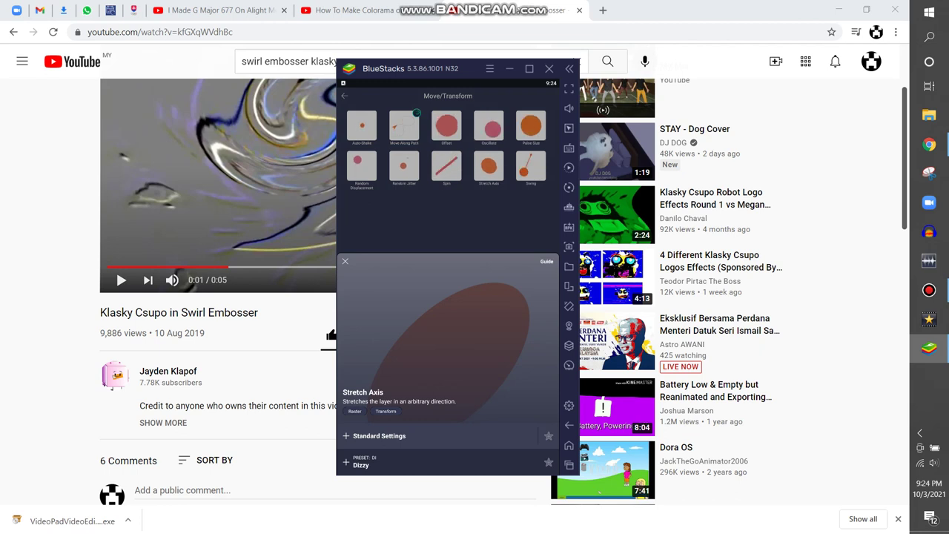
{"action": "left_click", "coordinate": [356, 457]}
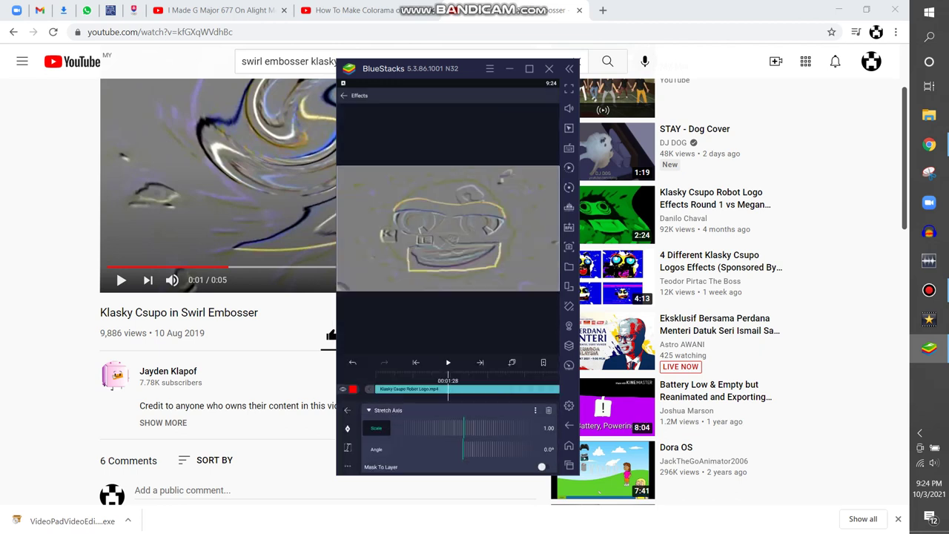
{"action": "left_click_drag", "start_coordinate": [482, 428], "coordinate": [513, 428]}
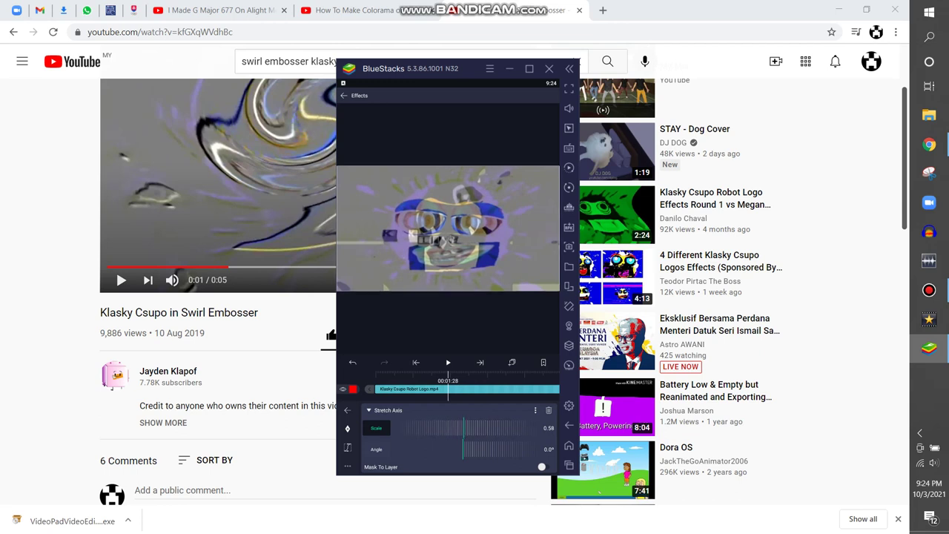